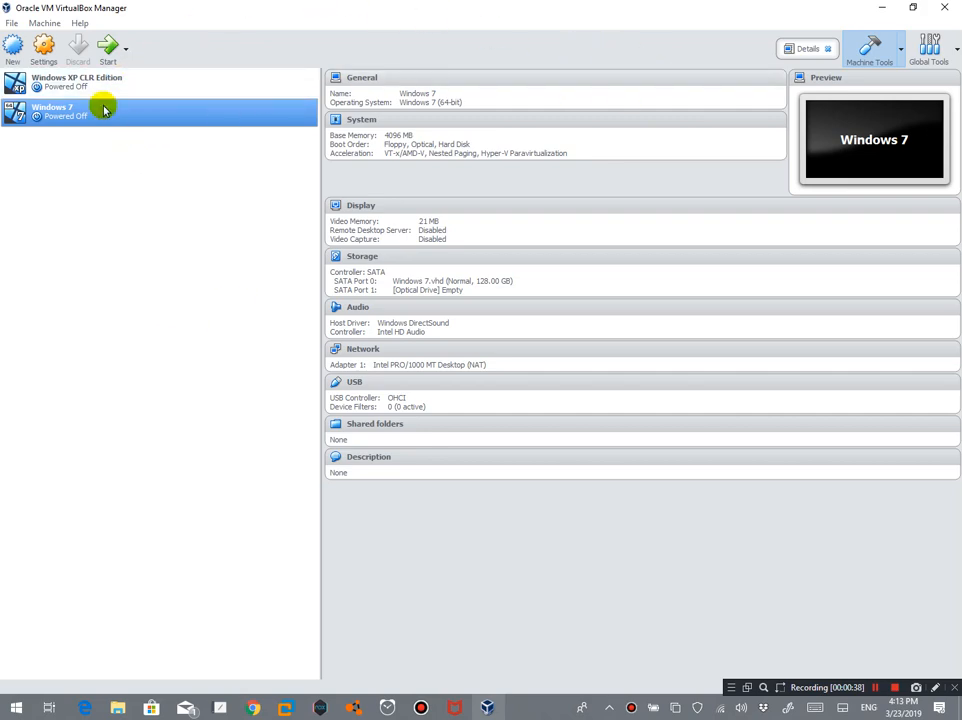
Try booting the Windows 7 virtual machine without a start-up disk, then power off the machine.
left_click(110, 50)
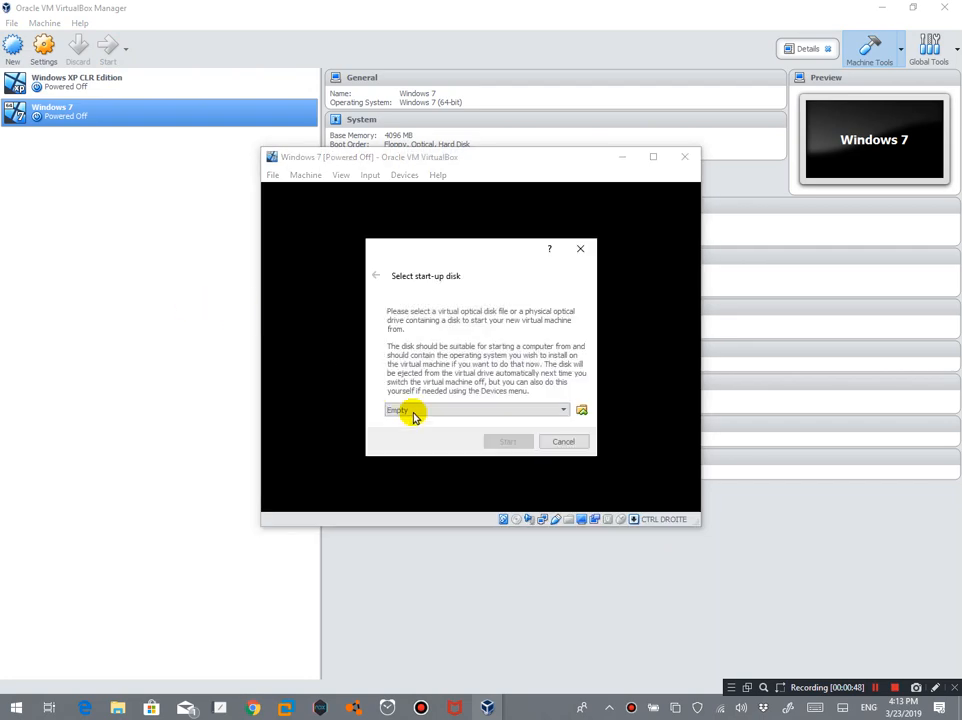
left_click(561, 441)
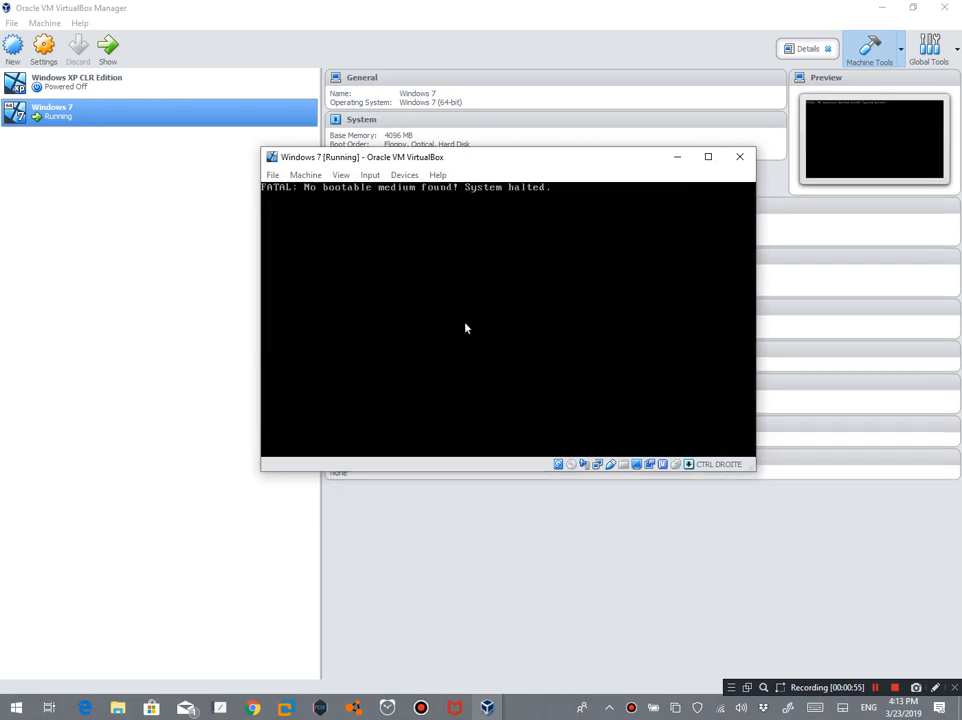
left_click_drag(592, 168, 552, 683)
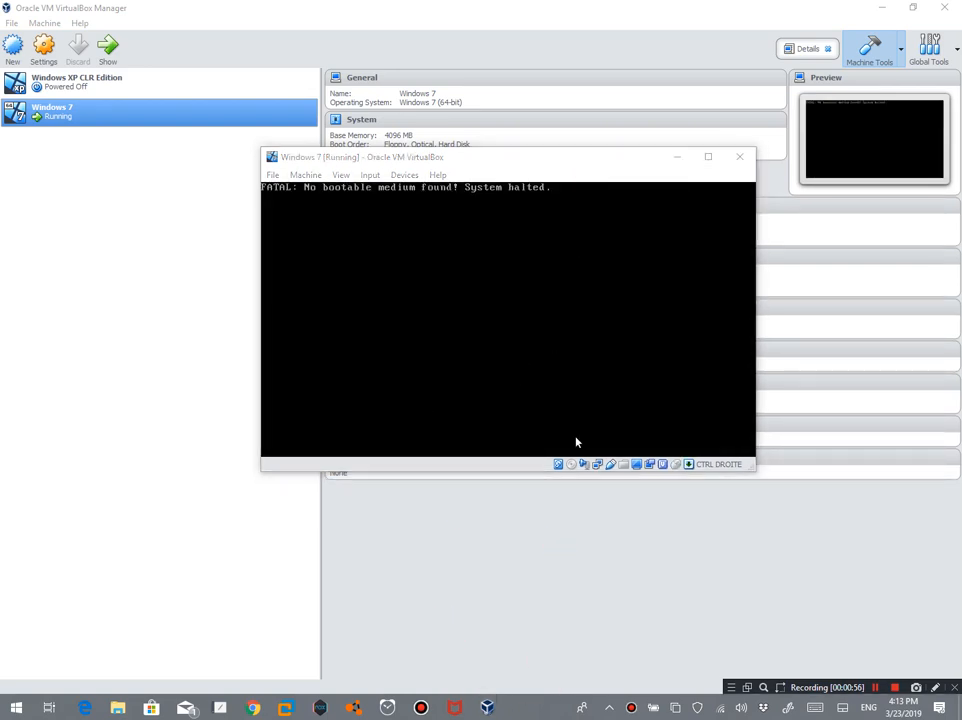
left_click(571, 160)
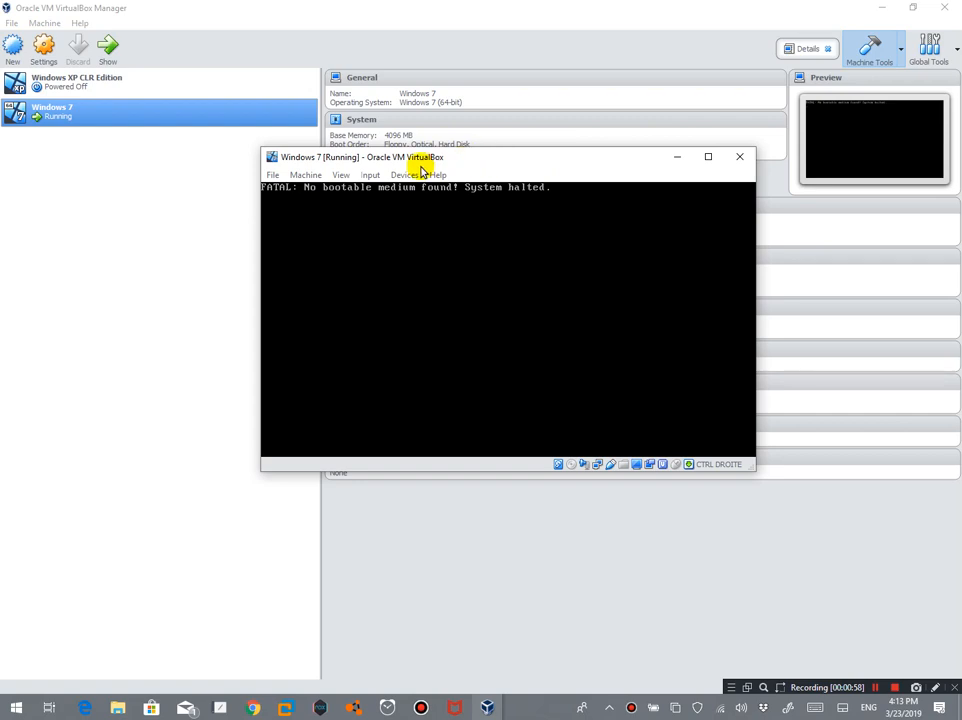
left_click(739, 157)
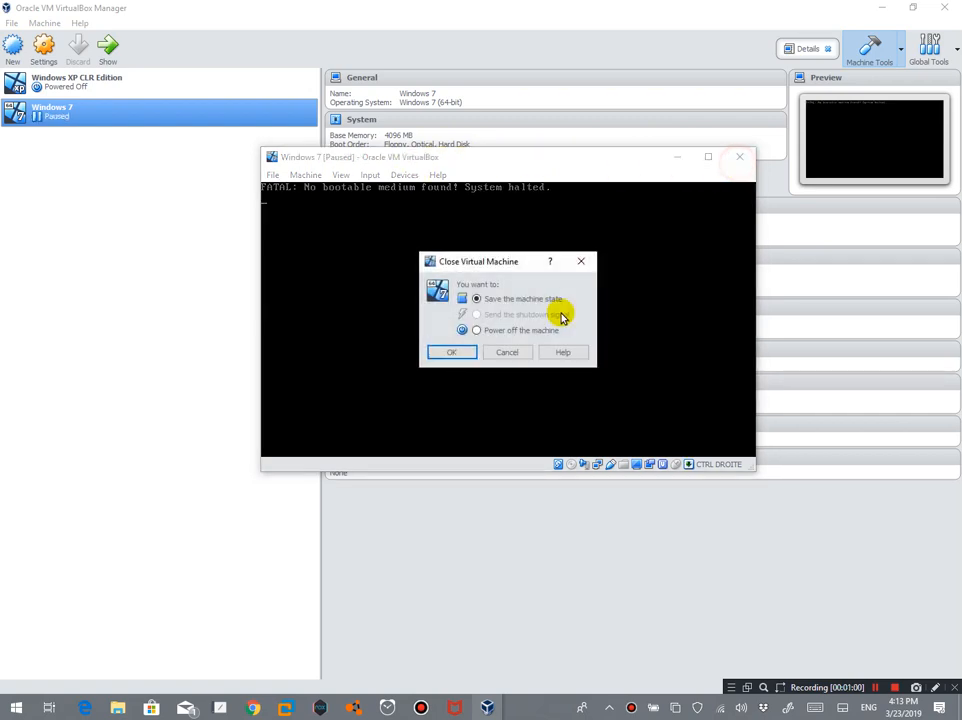
left_click(503, 333)
left_click(455, 350)
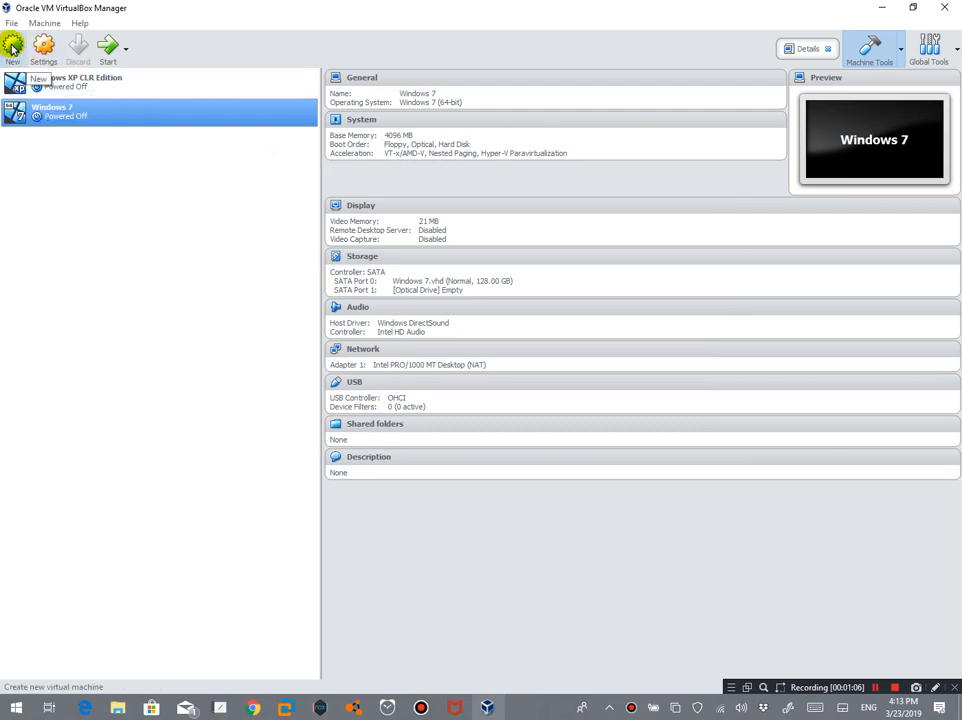
left_click(12, 47)
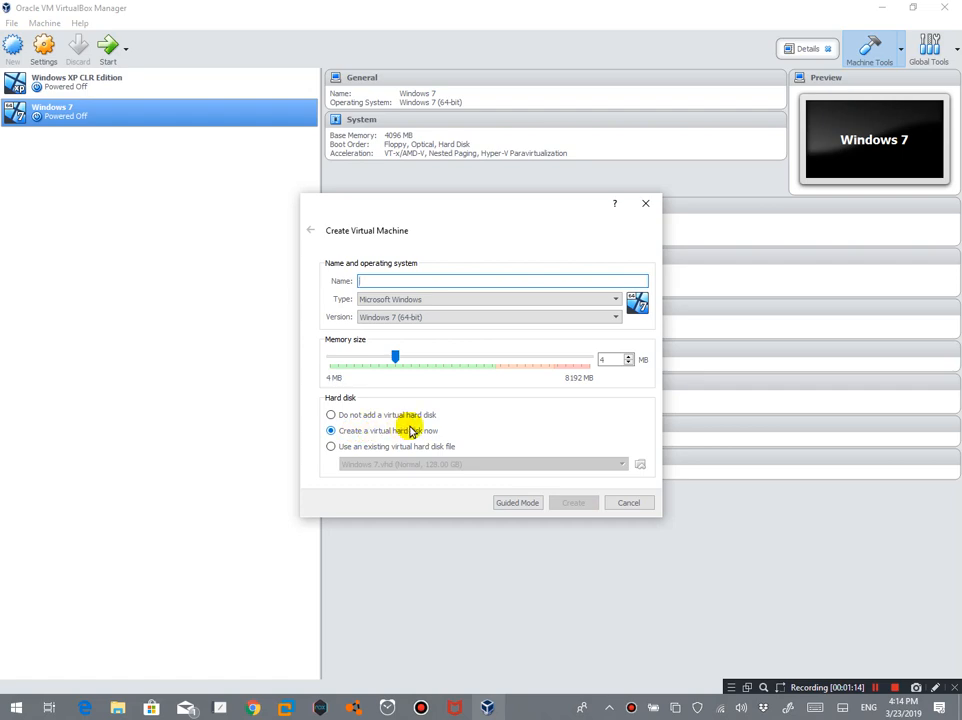
left_click(620, 501)
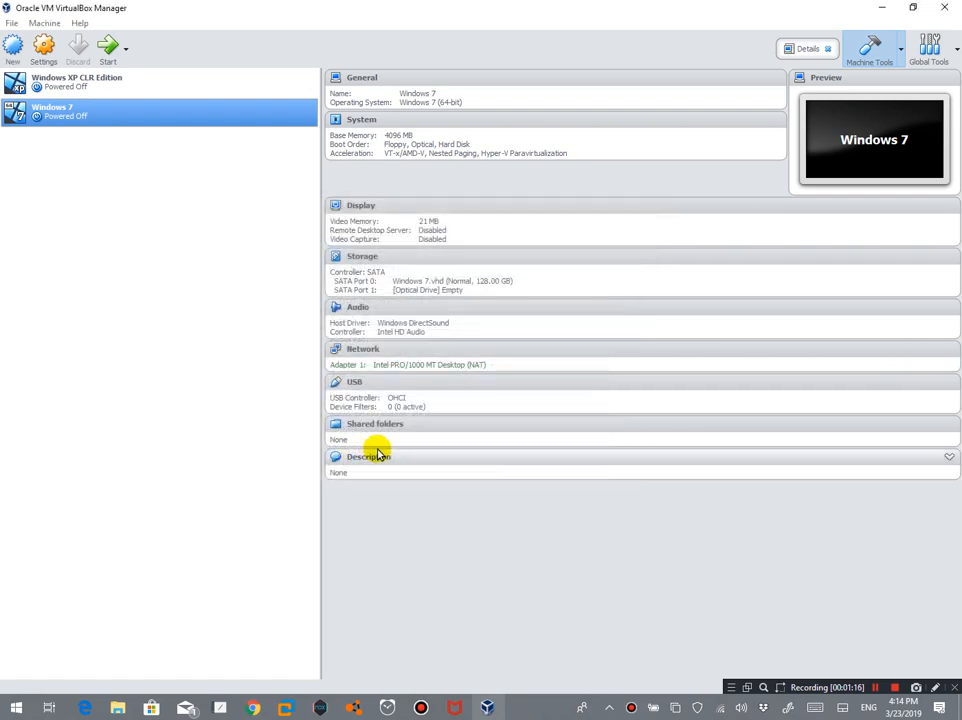
Change the VirtualBox interface language to Français in the preferences.
left_click(13, 23)
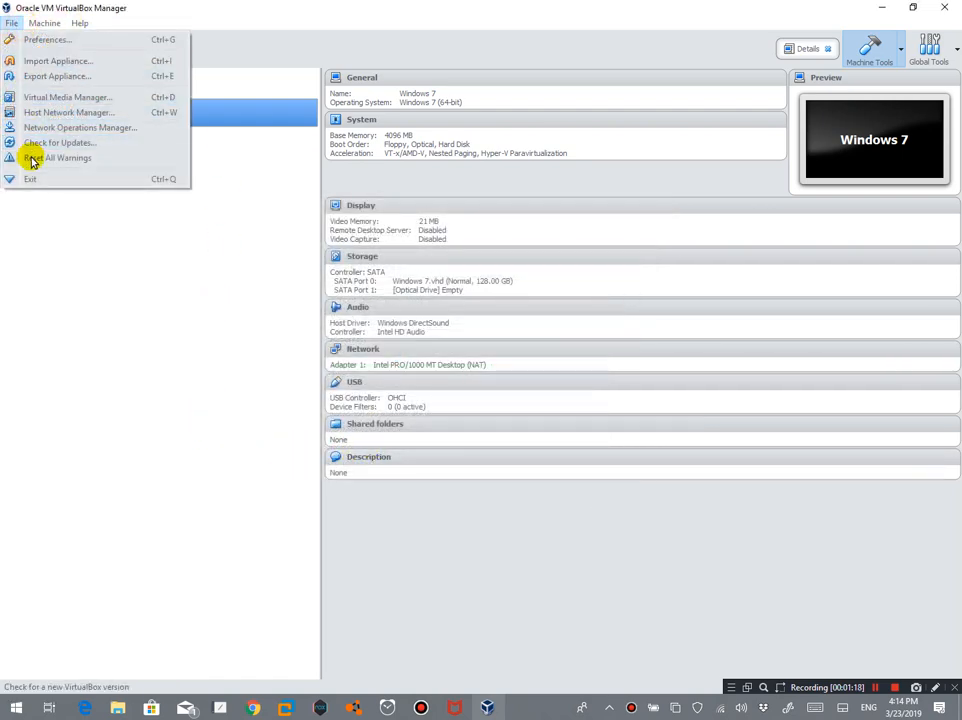
left_click(45, 45)
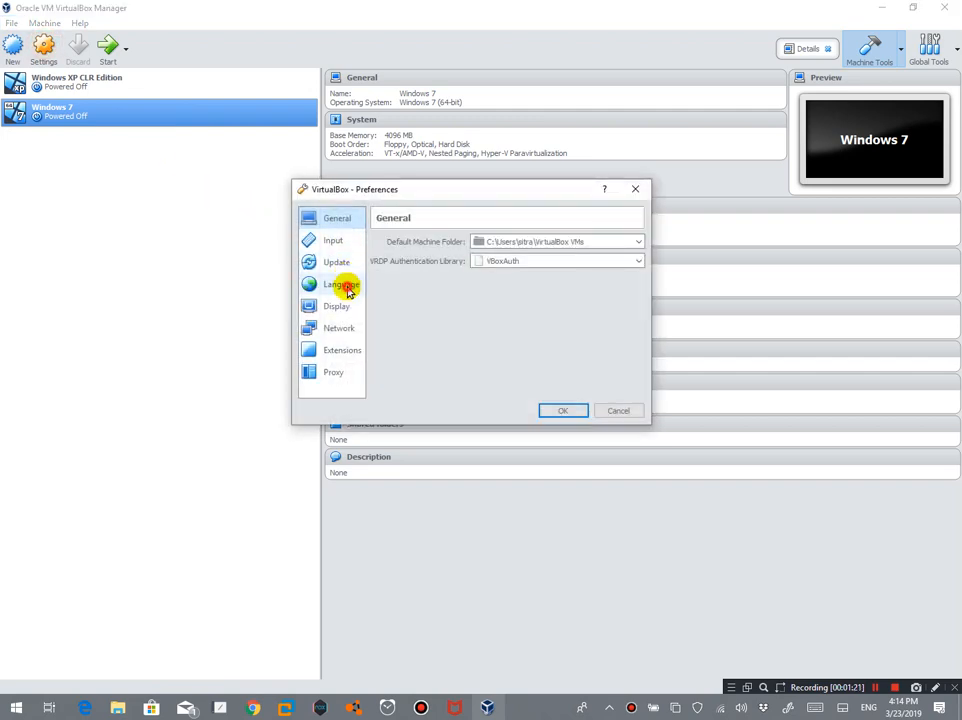
left_click(345, 282)
scroll(410, 314, "down", 2)
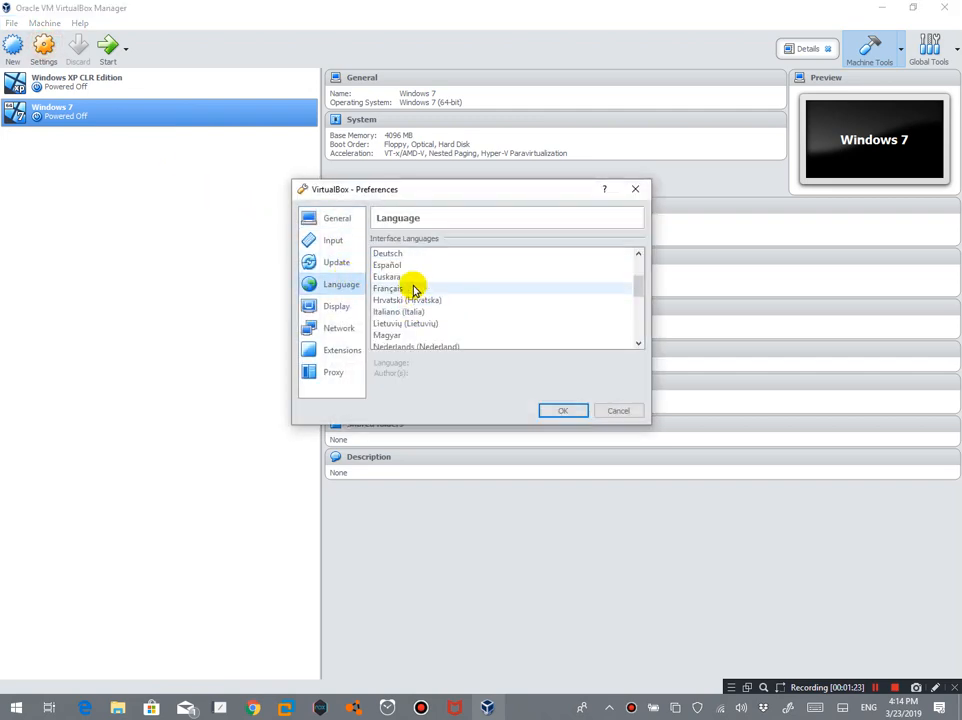
left_click(414, 288)
left_click(563, 411)
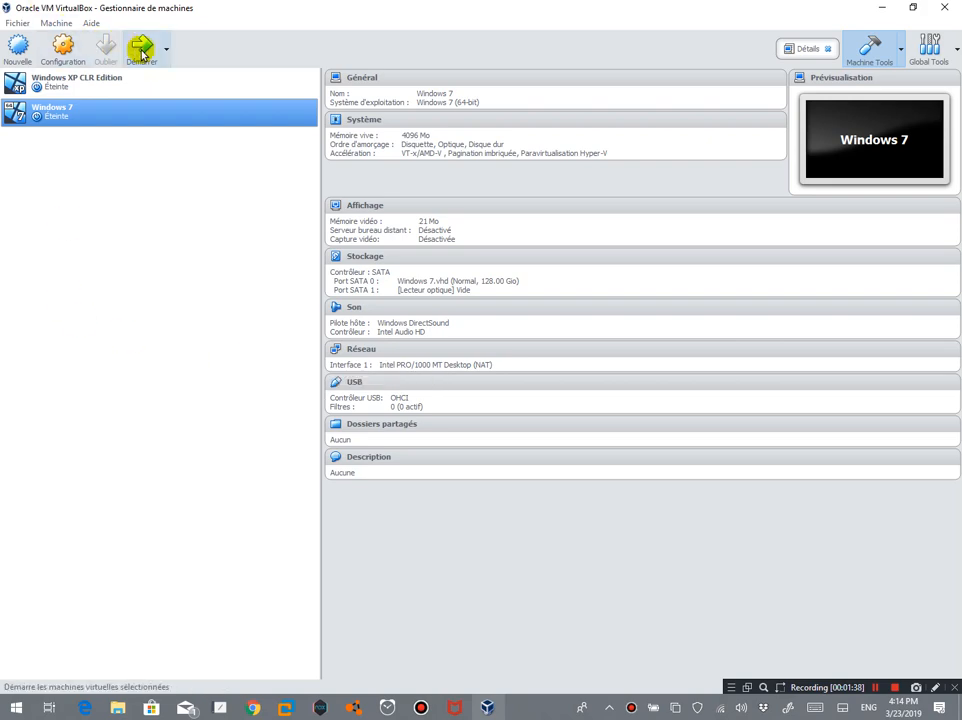
left_click(20, 48)
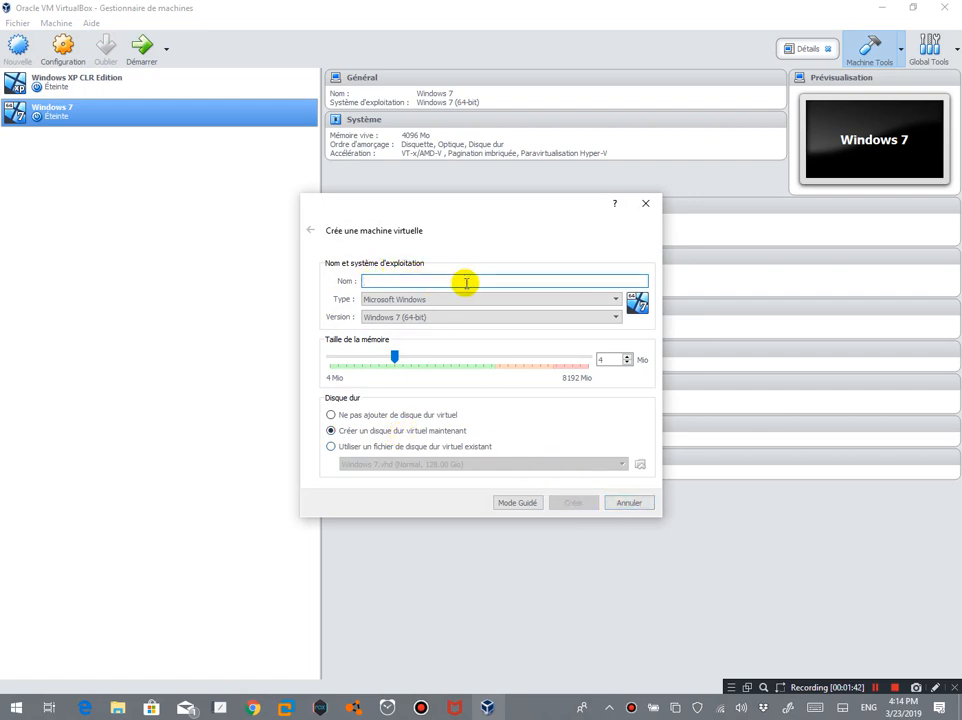
left_click(630, 504)
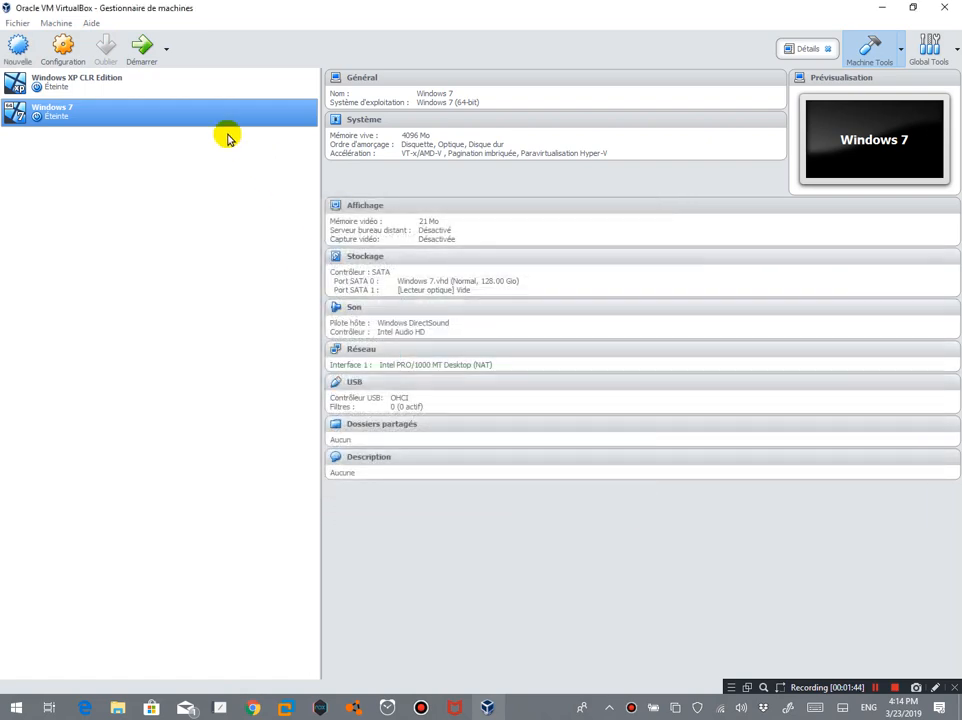
Try starting the Windows 7 virtual machine again, then power it off.
left_click(143, 47)
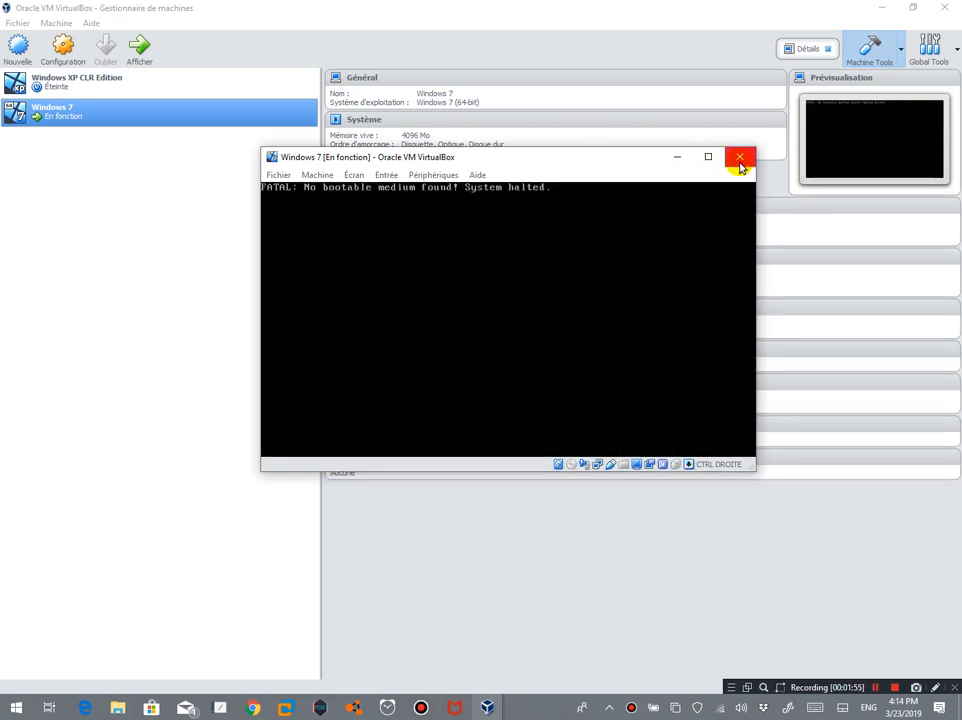
left_click(421, 705)
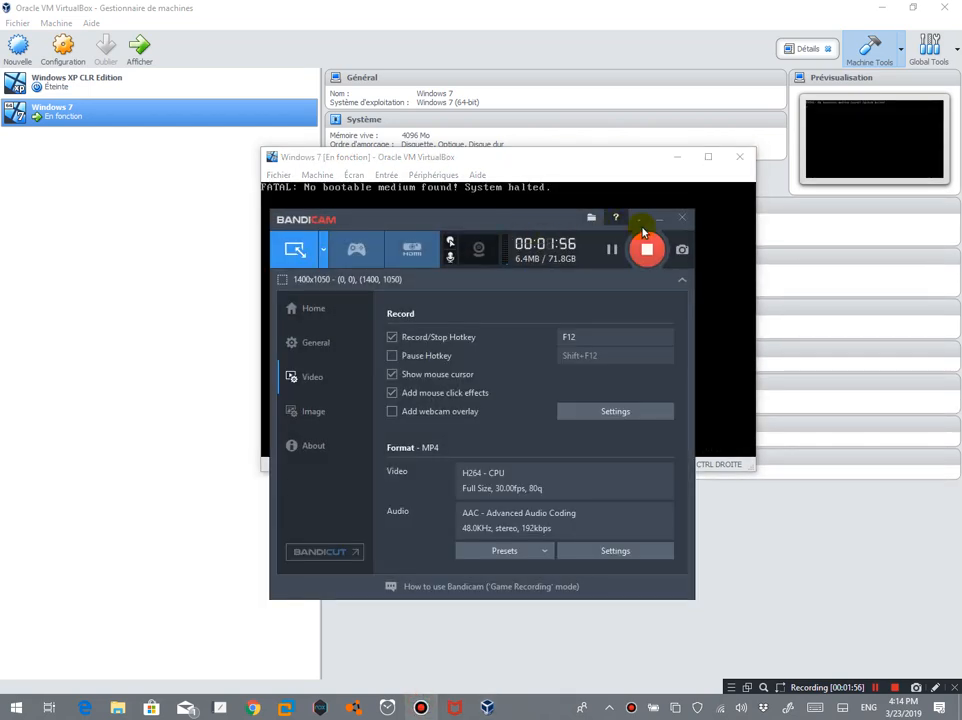
left_click(660, 217)
left_click(739, 157)
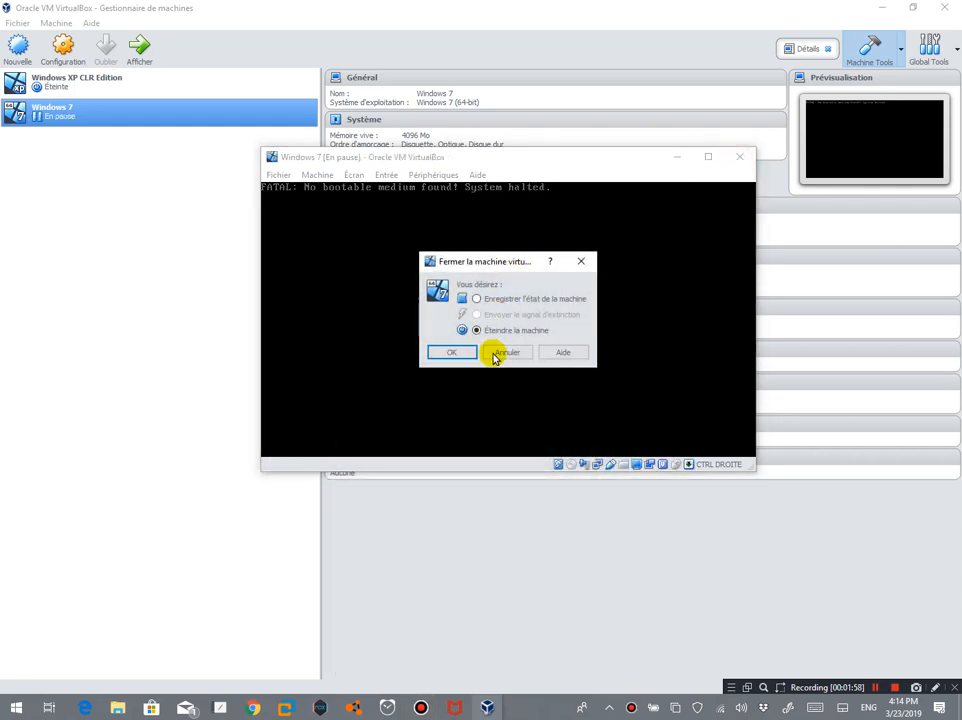
left_click(460, 352)
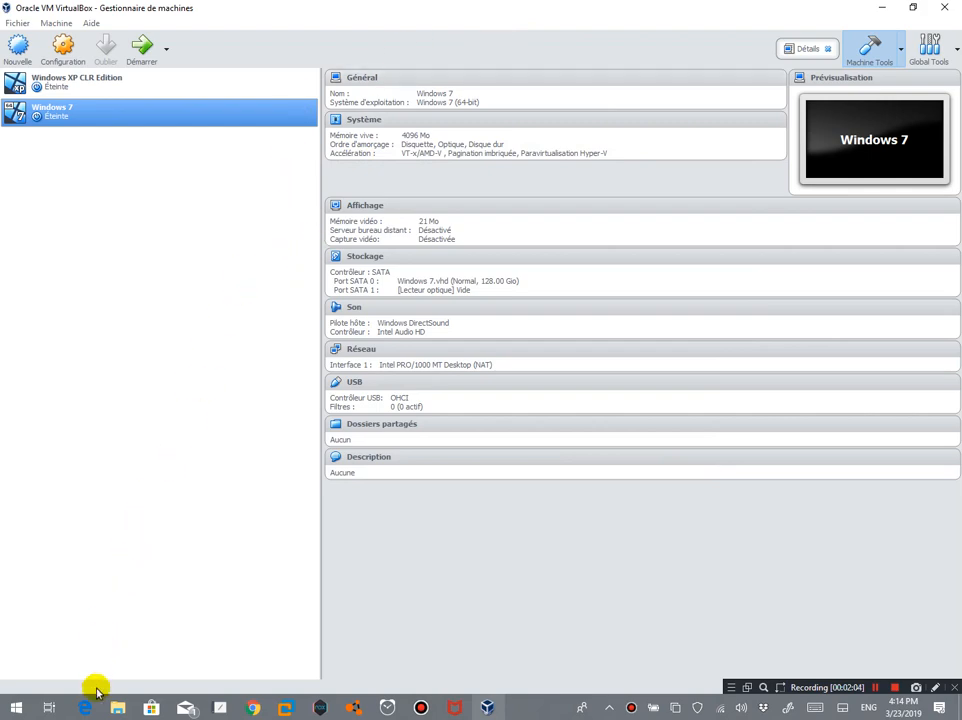
Switch to Microsoft Edge and search Google for "windows iso downloader".
mouse_move(86, 704)
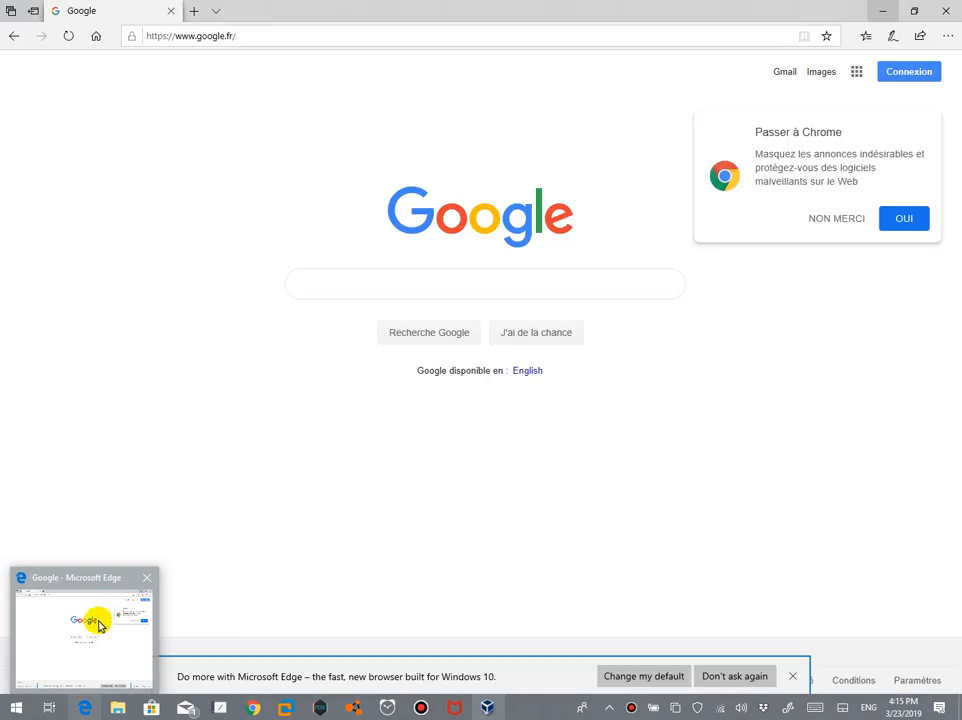
left_click(99, 625)
left_click(790, 674)
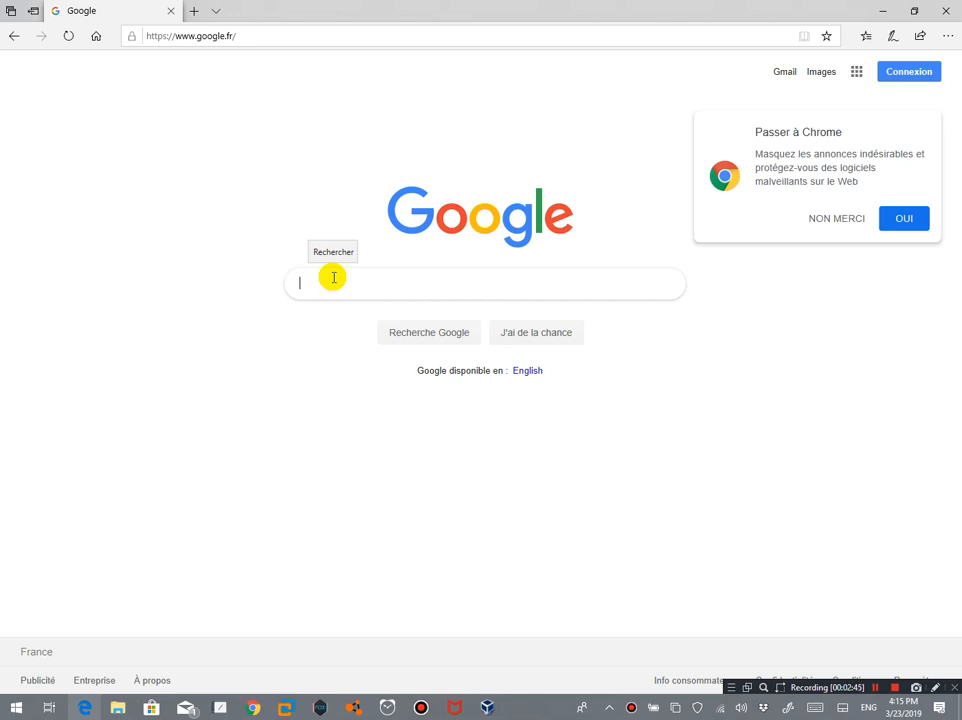
type("windows")
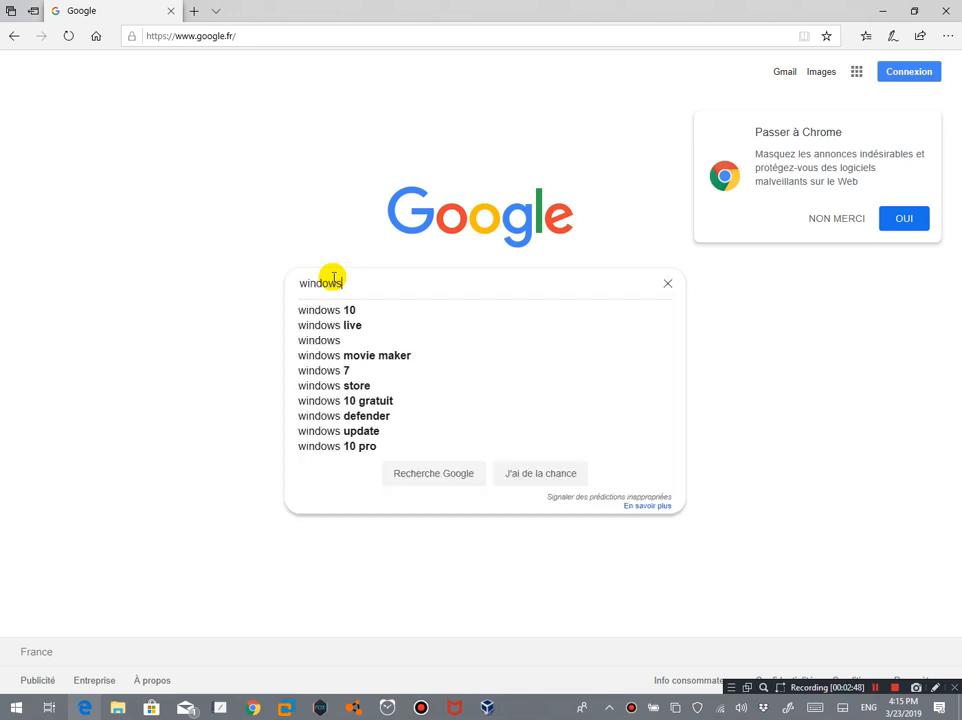
type(" iso")
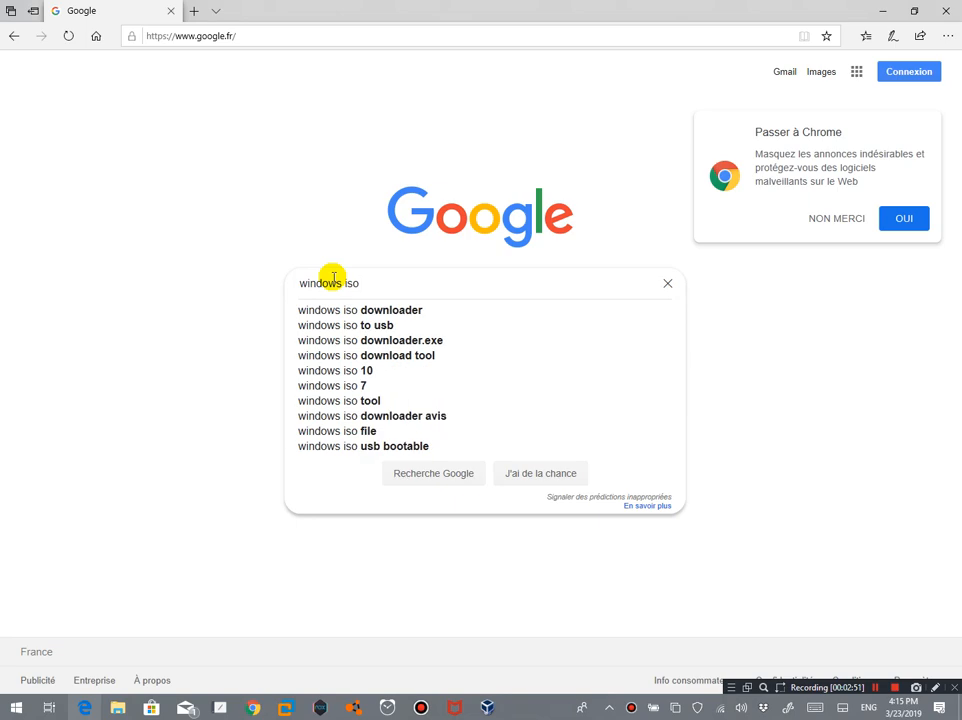
key("Down")
key("Return")
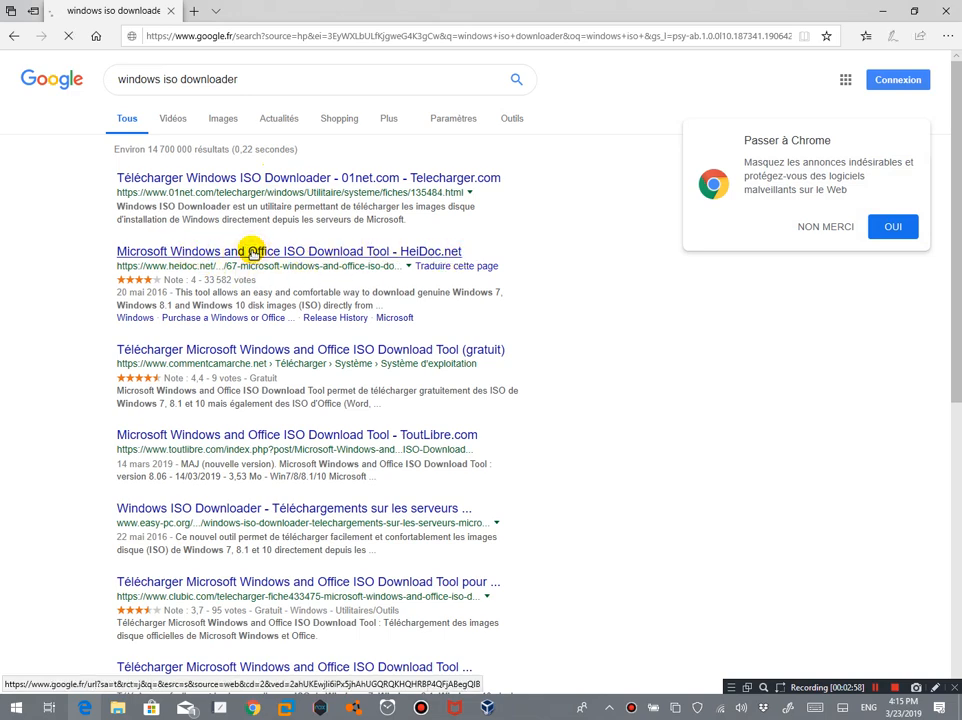
Open the HeiDoc.net search result "Microsoft Windows and Office ISO Download Tool" and reload the page.
left_click(260, 252)
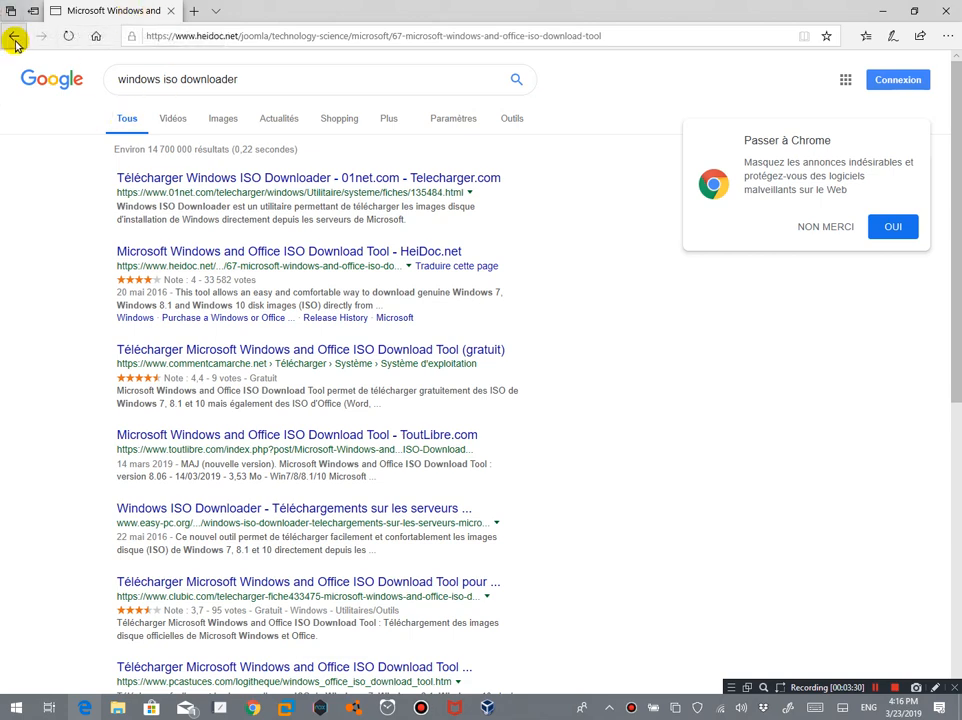
left_click(64, 36)
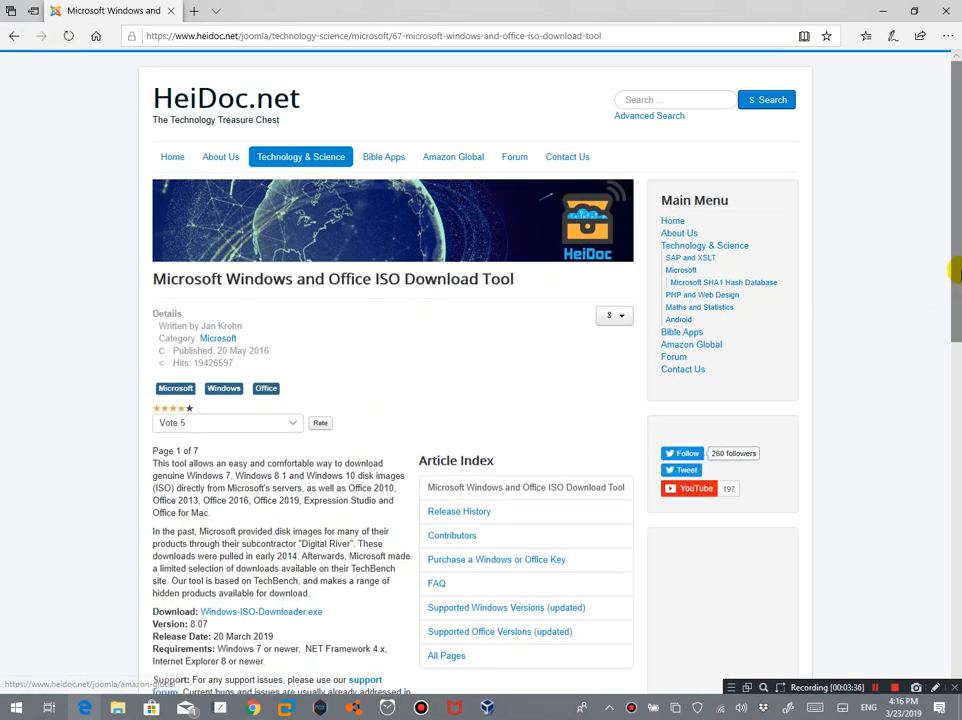
left_click_drag(955, 228, 953, 305)
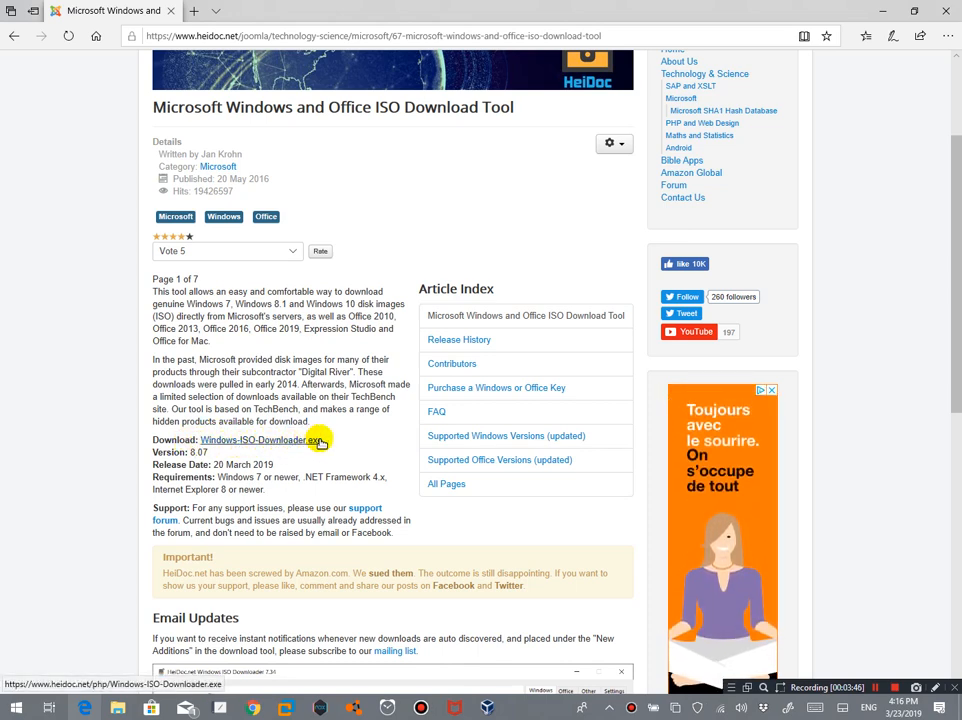
Request the Windows-ISO-Downloader.exe download, show its save options and dismiss the download prompt.
left_click(247, 444)
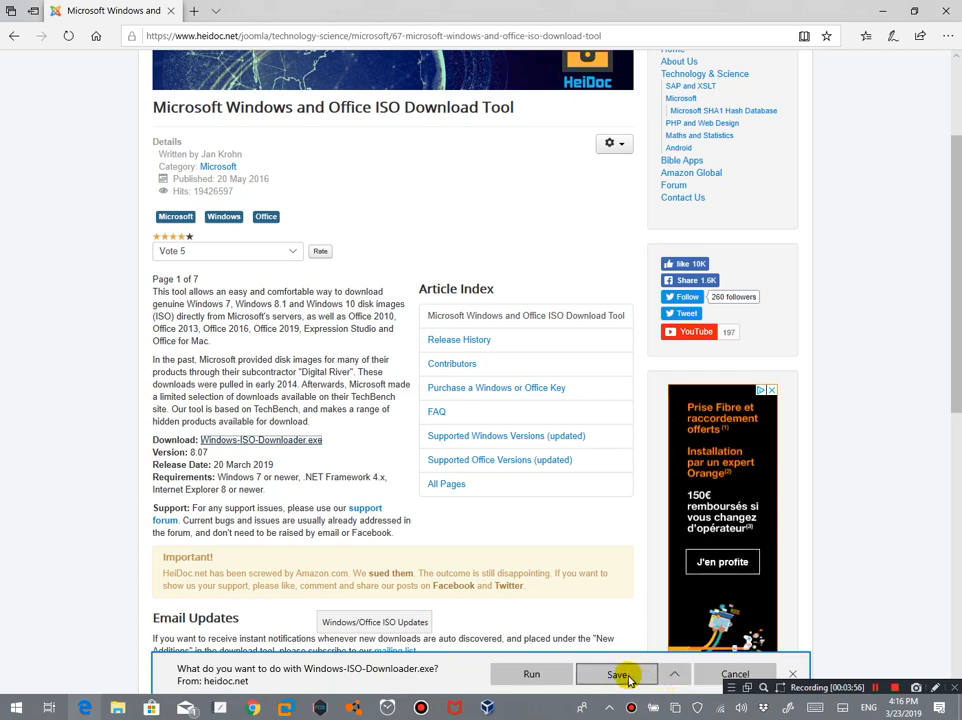
left_click(683, 677)
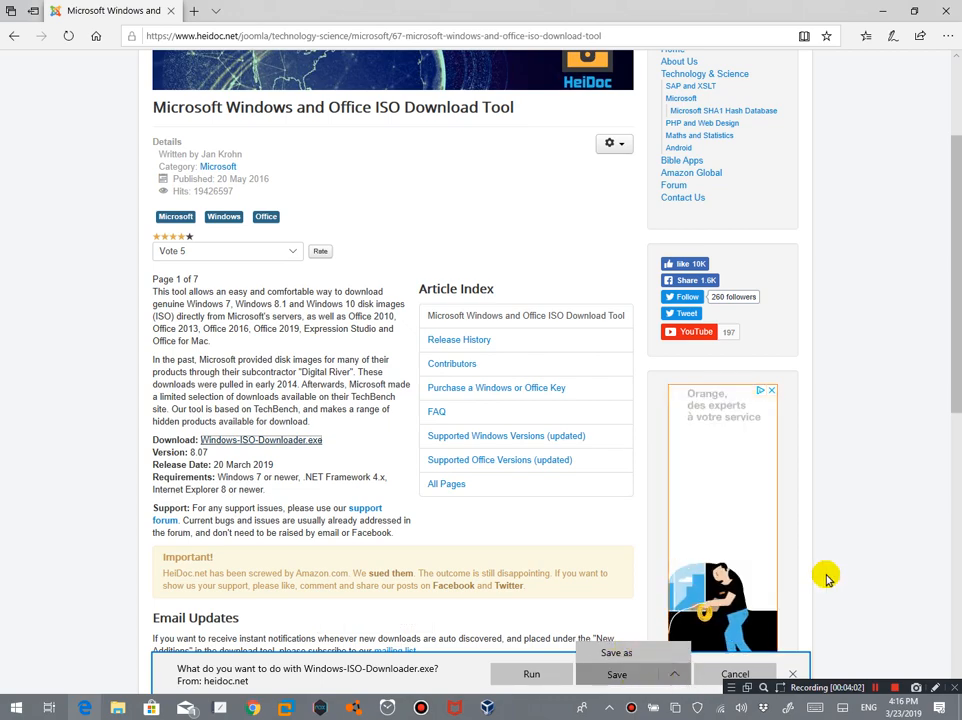
left_click(795, 675)
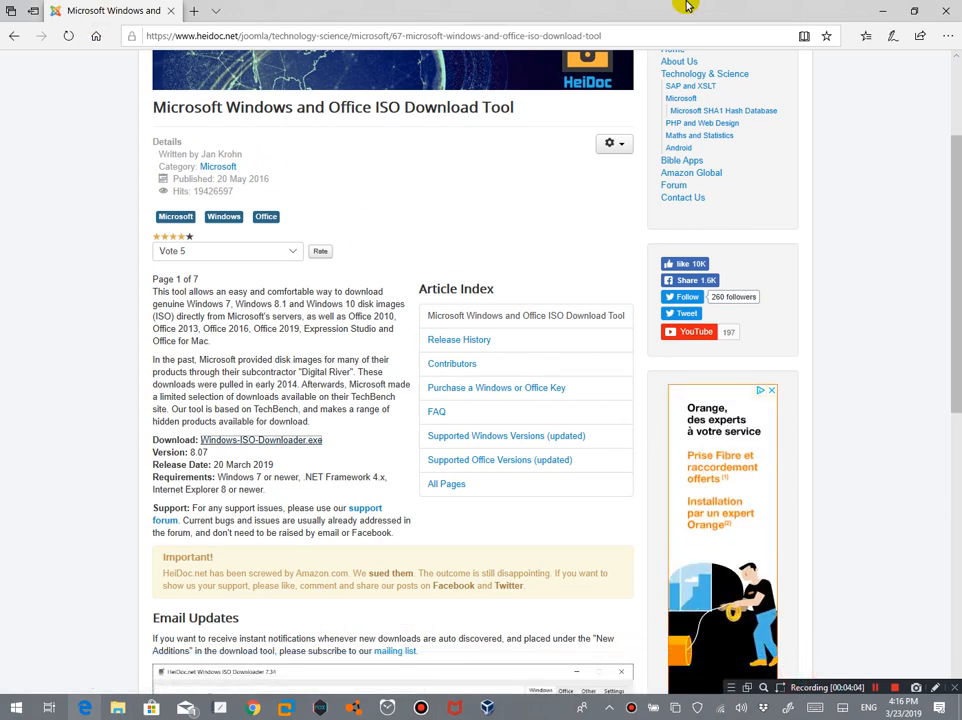
Try requesting the Windows-ISO-Downloader.exe download again, then stop loading and return to the search results.
left_click(305, 441)
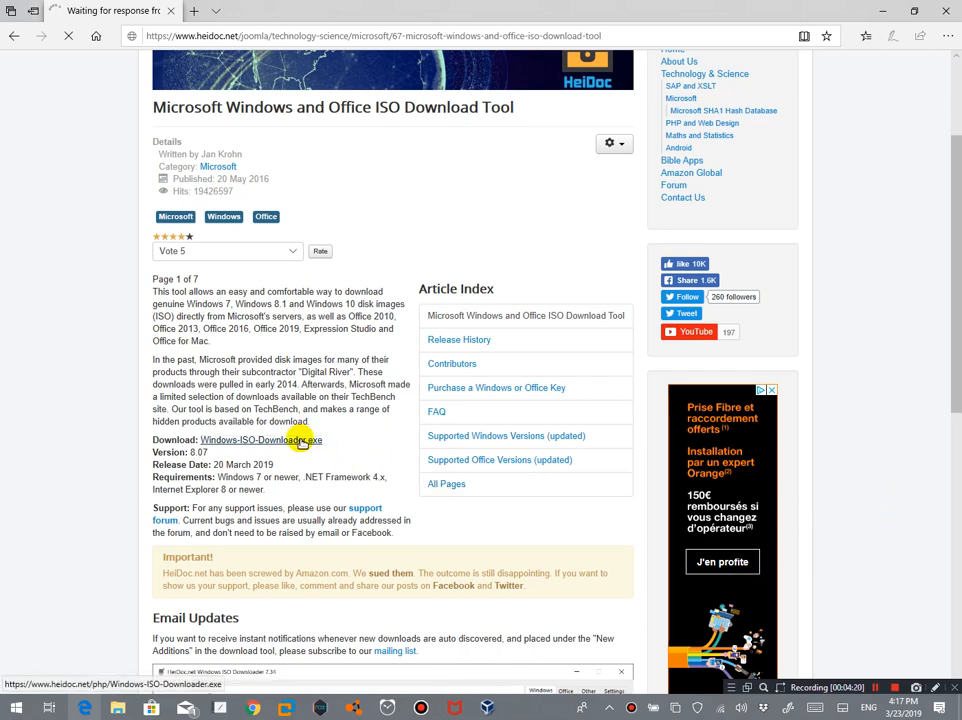
left_click(302, 441)
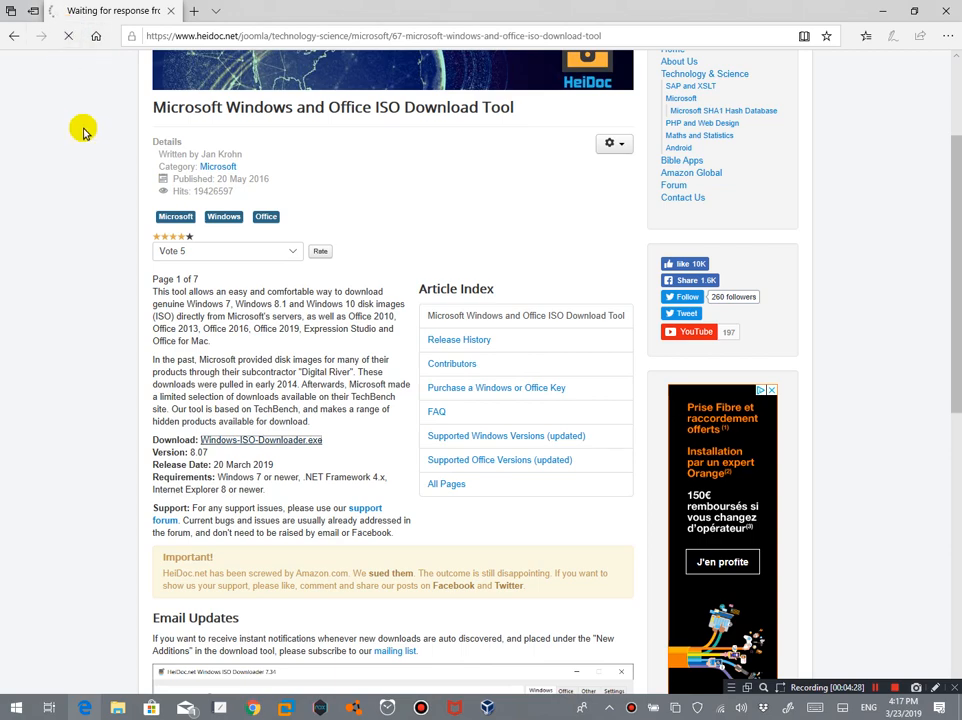
left_click(67, 37)
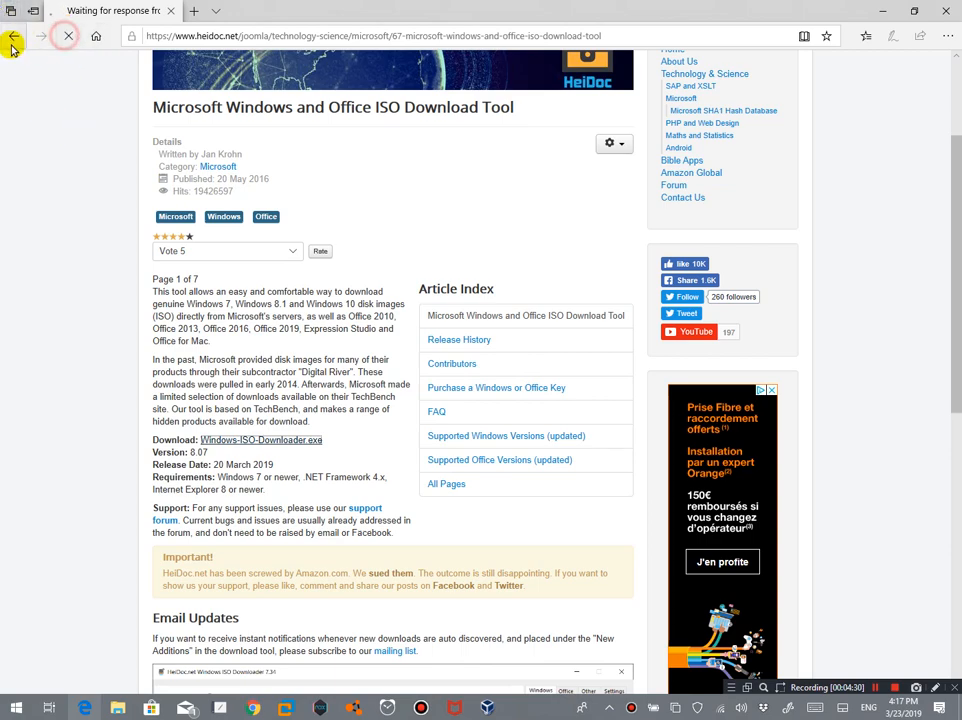
left_click(15, 36)
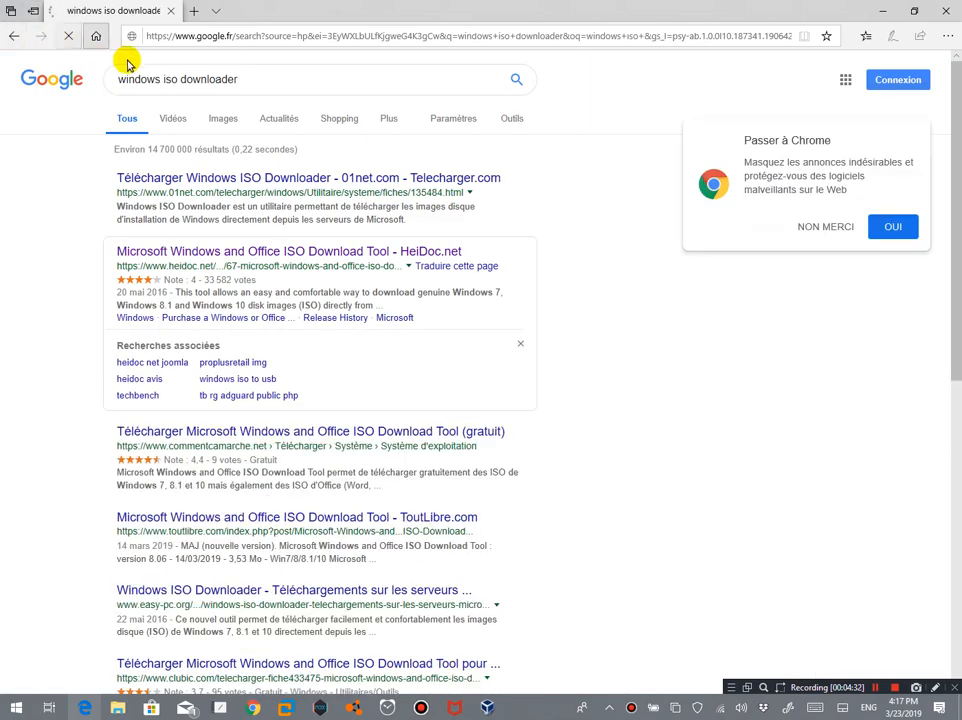
Start Windows Network Diagnostics for the connection and close it.
right_click(727, 710)
left_click(762, 663)
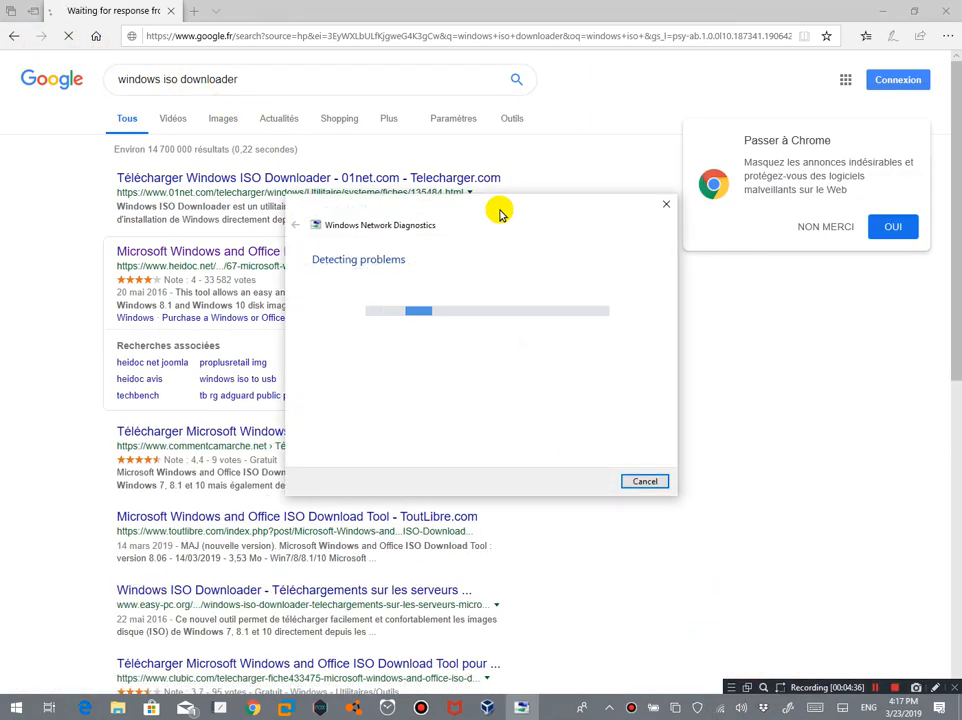
left_click(477, 7)
left_click(519, 708)
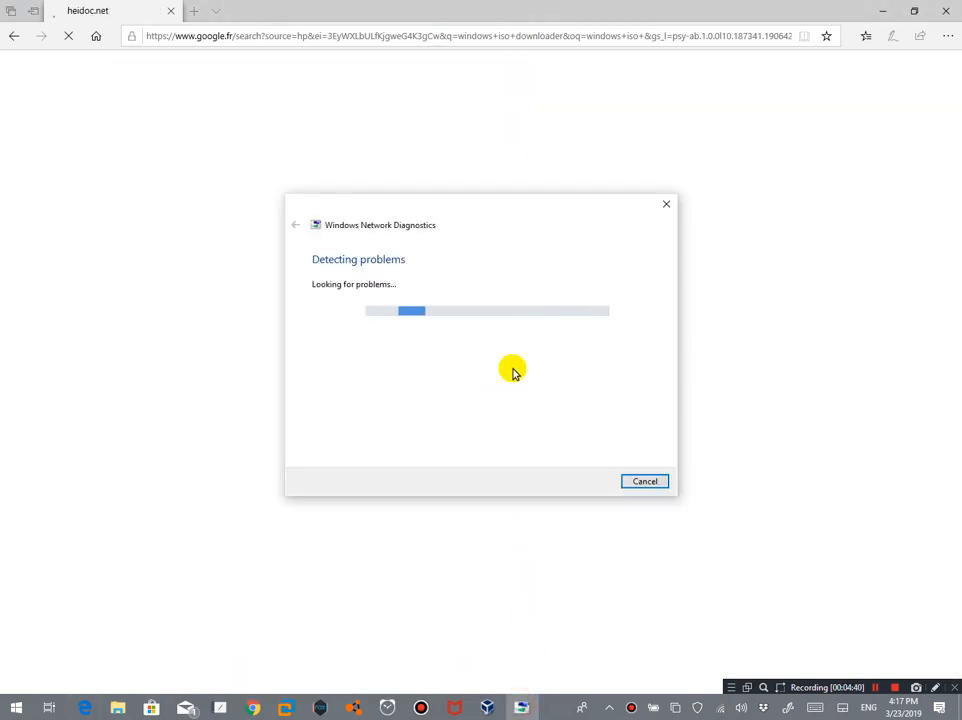
left_click(665, 209)
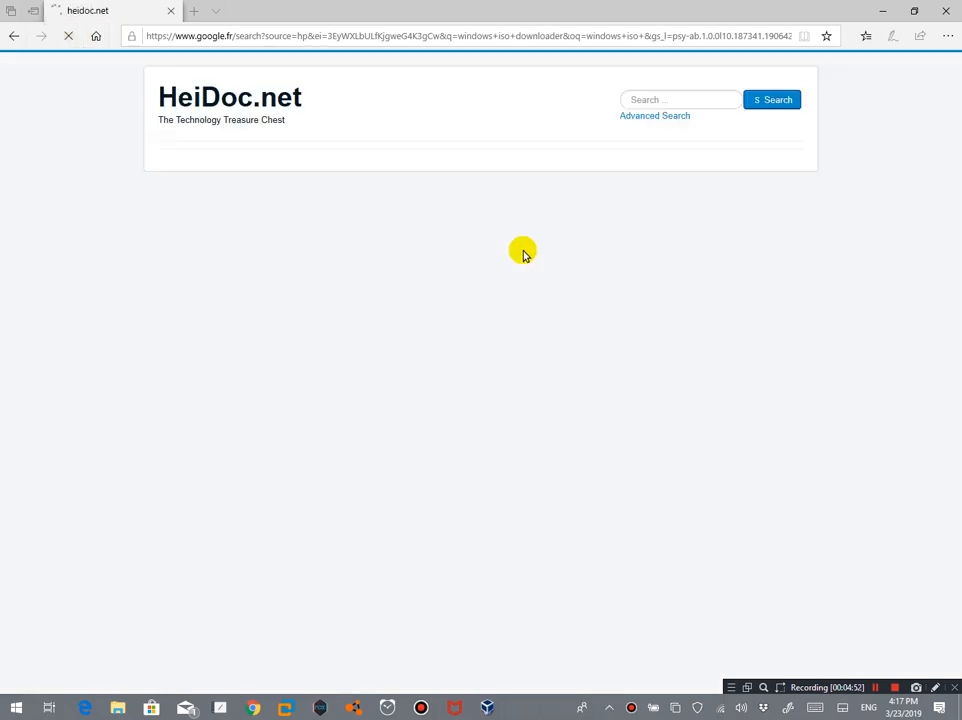
Request Windows-ISO-Downloader.exe from the HeiDoc.net page, choose to run it, and cancel the download.
scroll(522, 252, "down", 3)
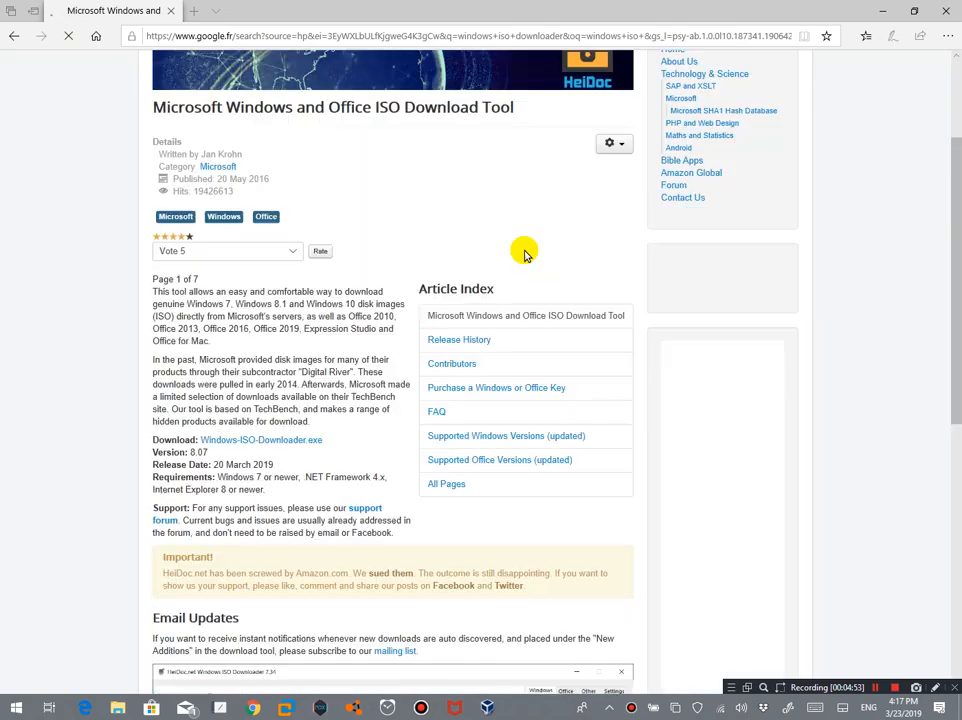
left_click(268, 441)
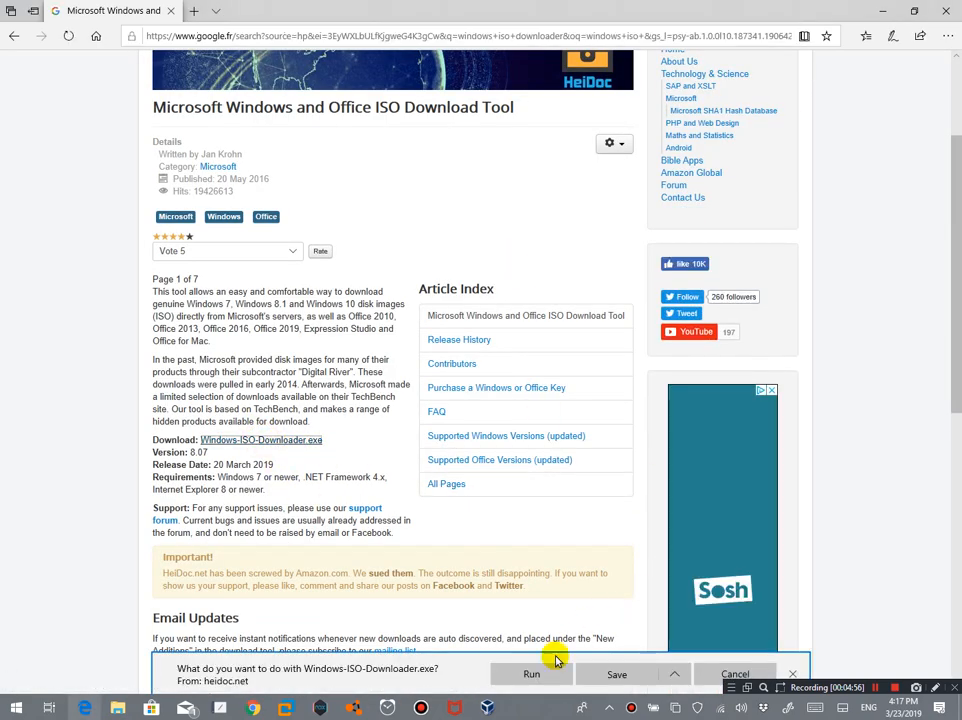
left_click(531, 672)
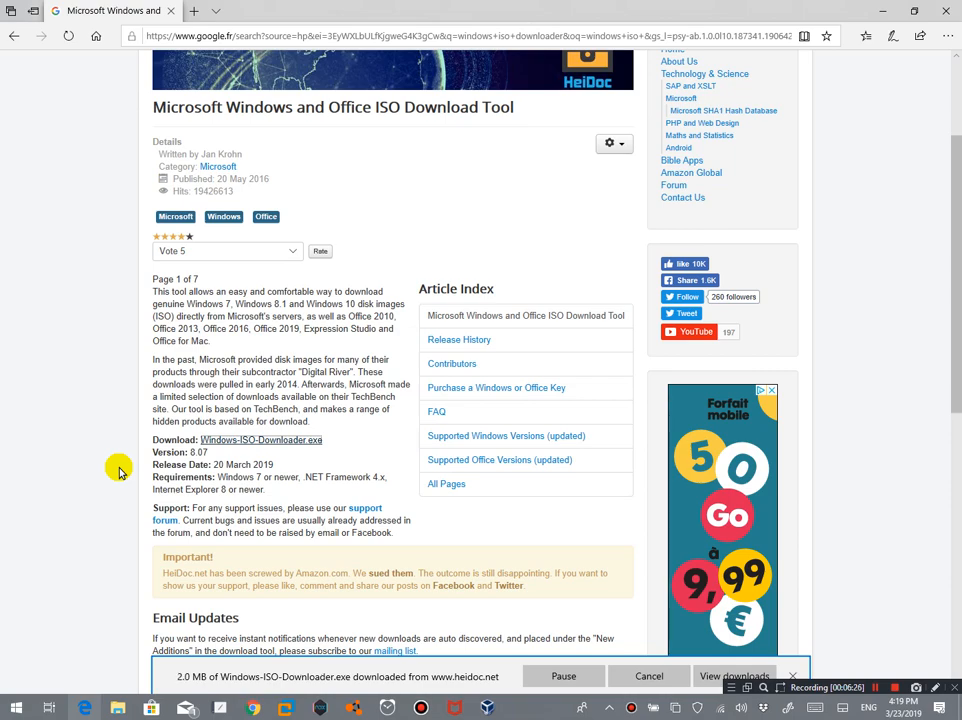
left_click(649, 676)
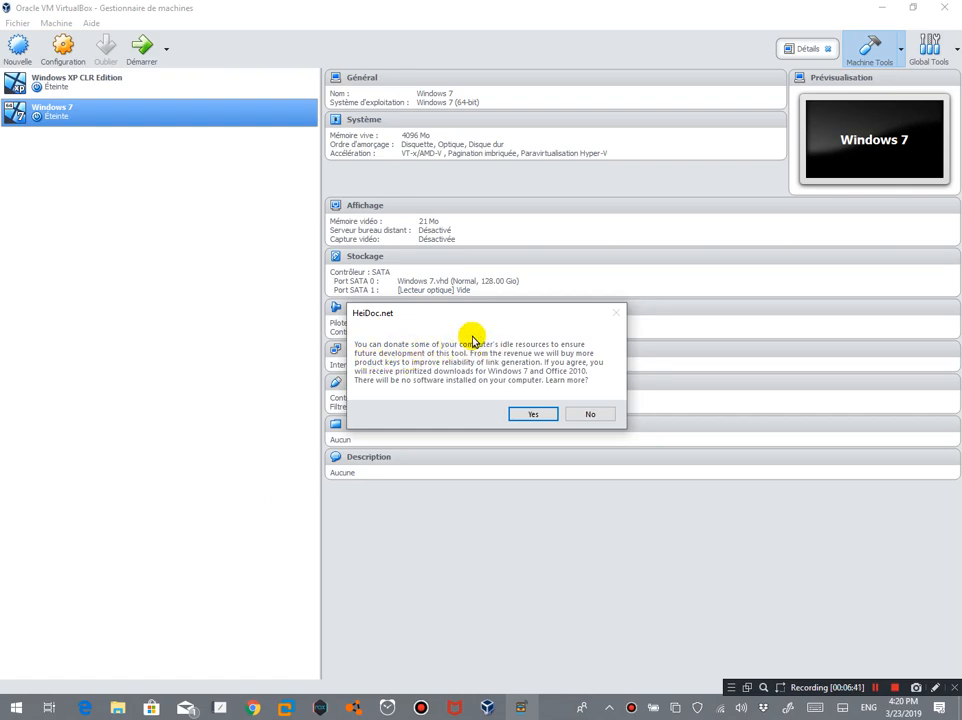
Decline the resource donation offer in HeiDoc.net Windows ISO Downloader and confirm Windows 7 Professional SP1 as the edition.
left_click(602, 412)
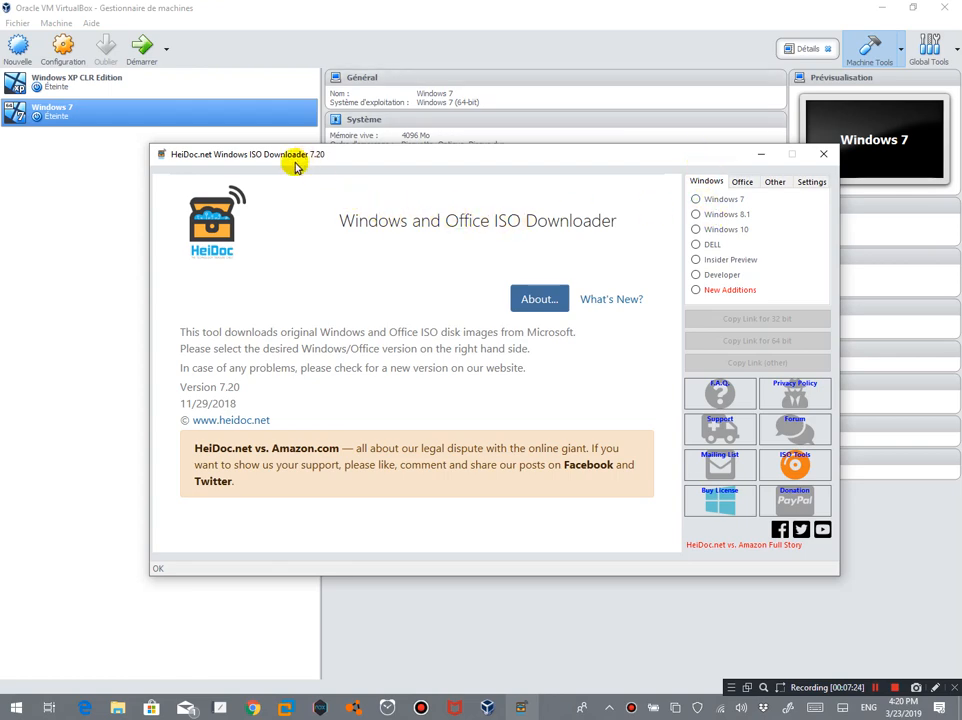
left_click(55, 119)
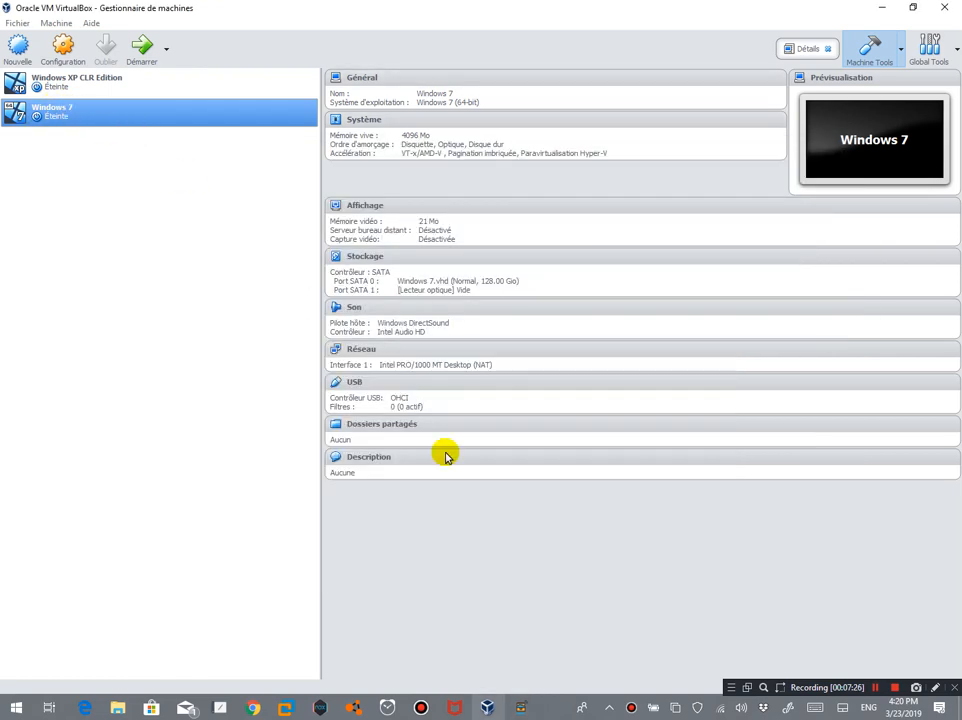
left_click(521, 705)
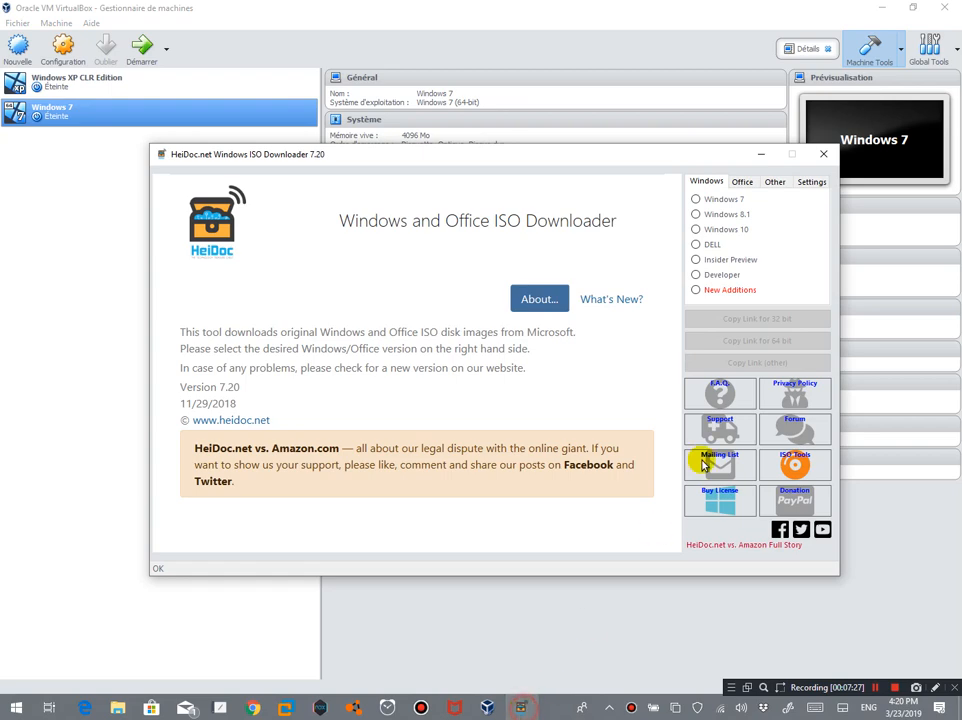
left_click(720, 204)
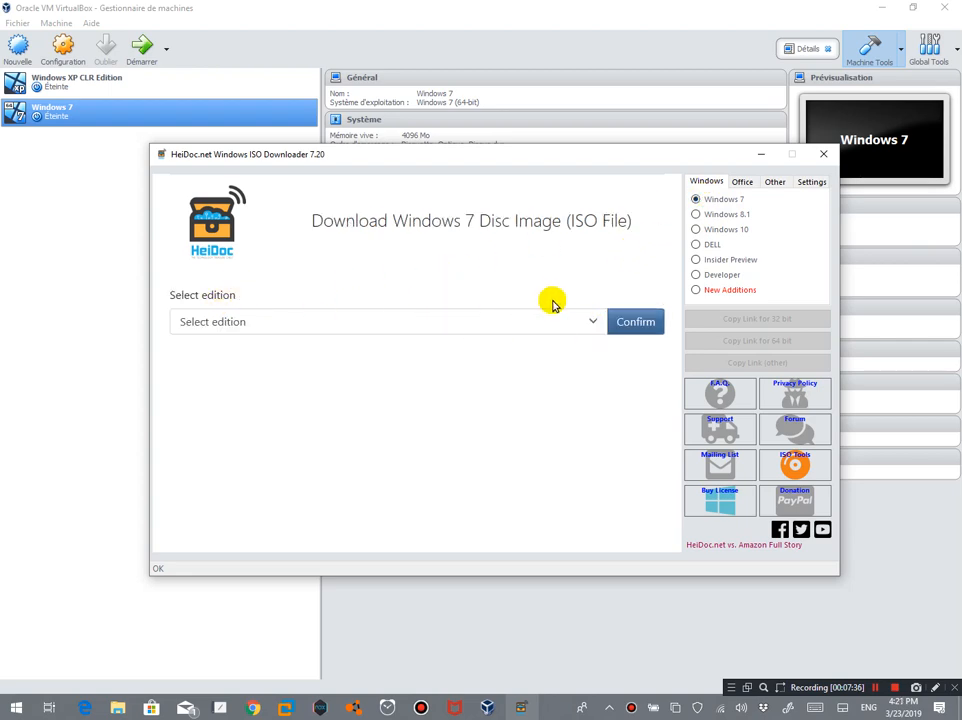
left_click(590, 323)
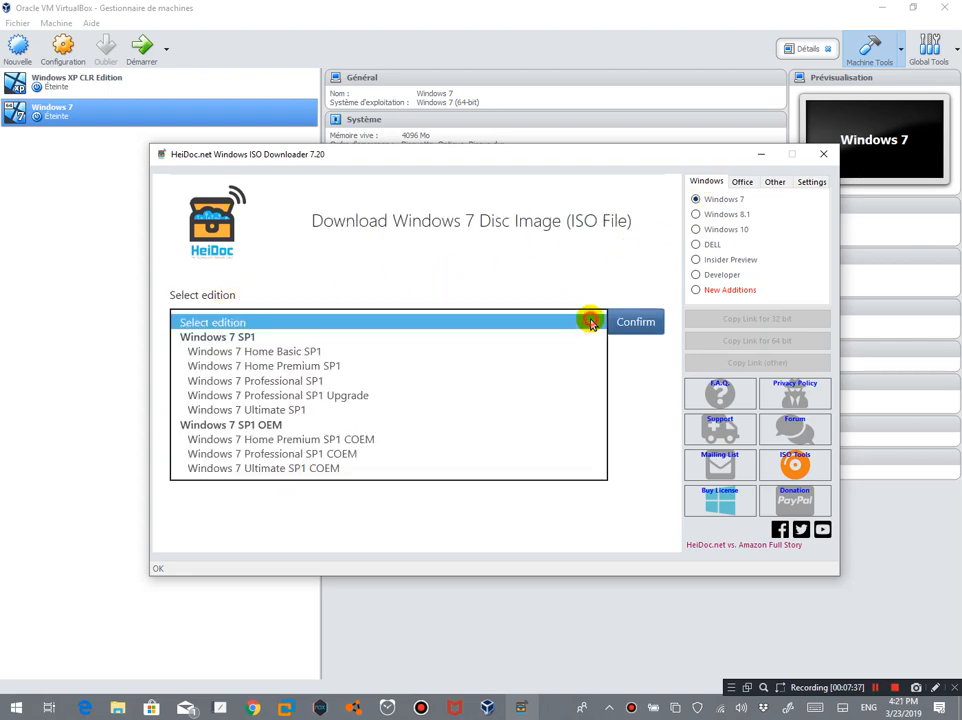
left_click(323, 383)
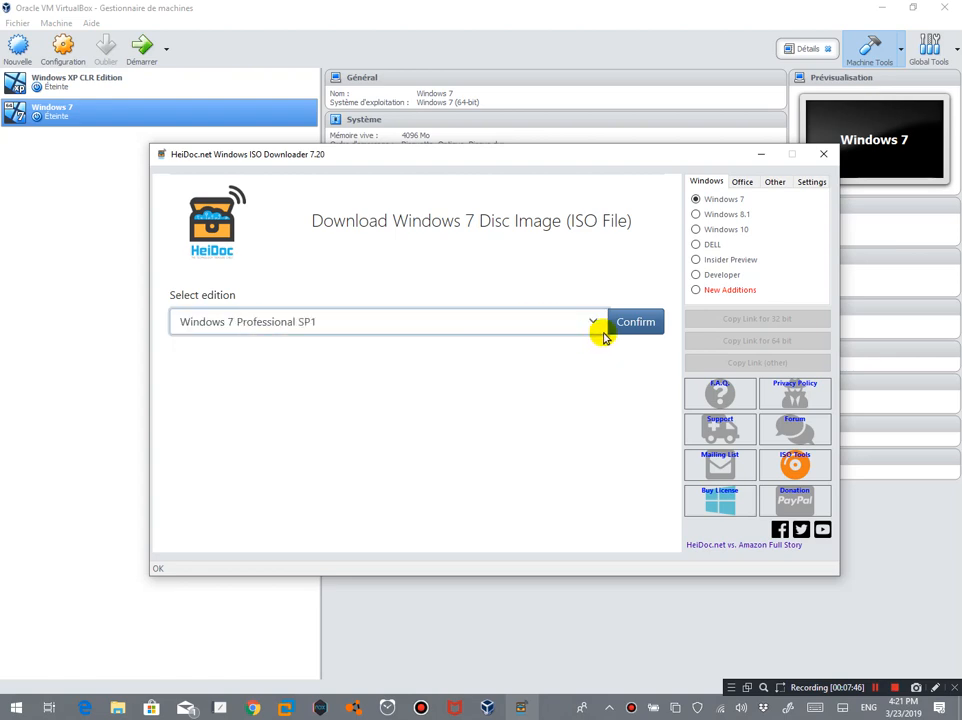
left_click(652, 327)
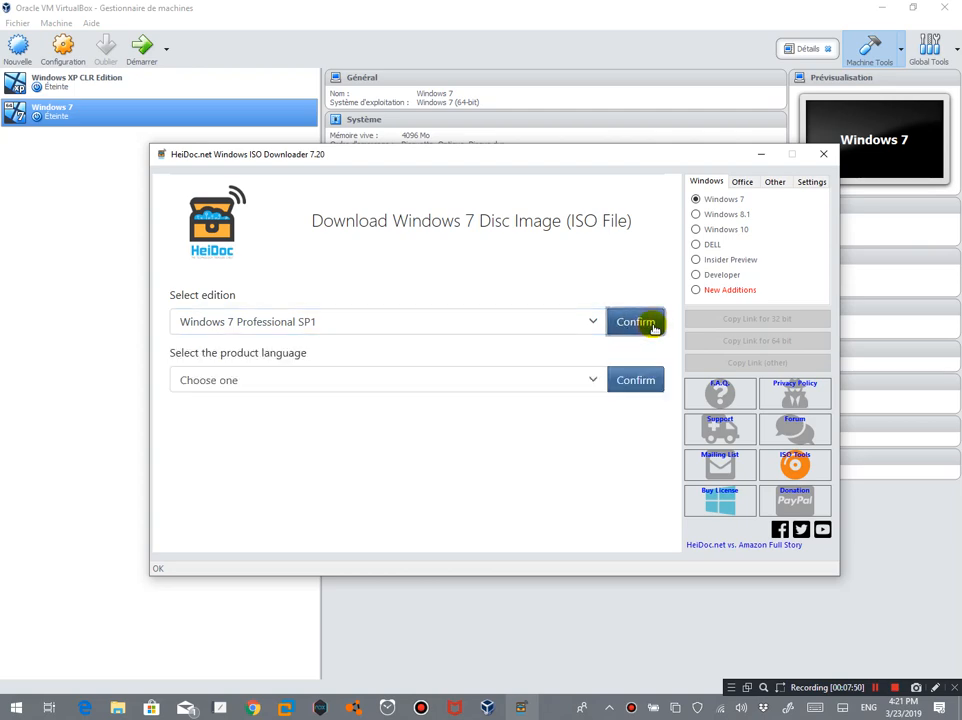
Try to request the Windows 7 Professional SP1 ISO with Français, FR as the product language.
left_click(554, 379)
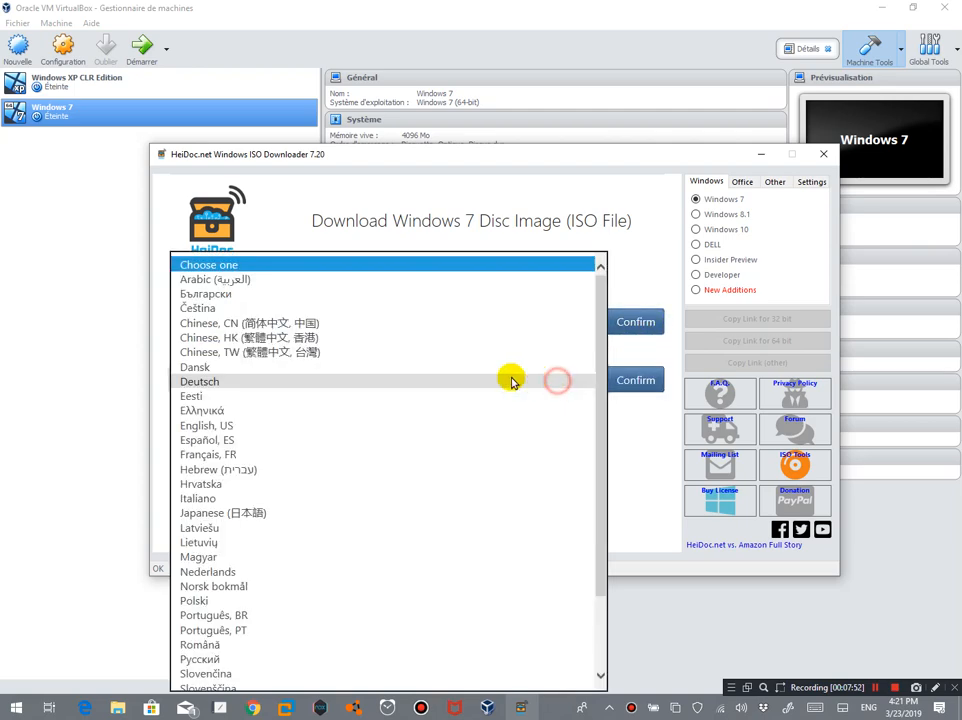
left_click(240, 457)
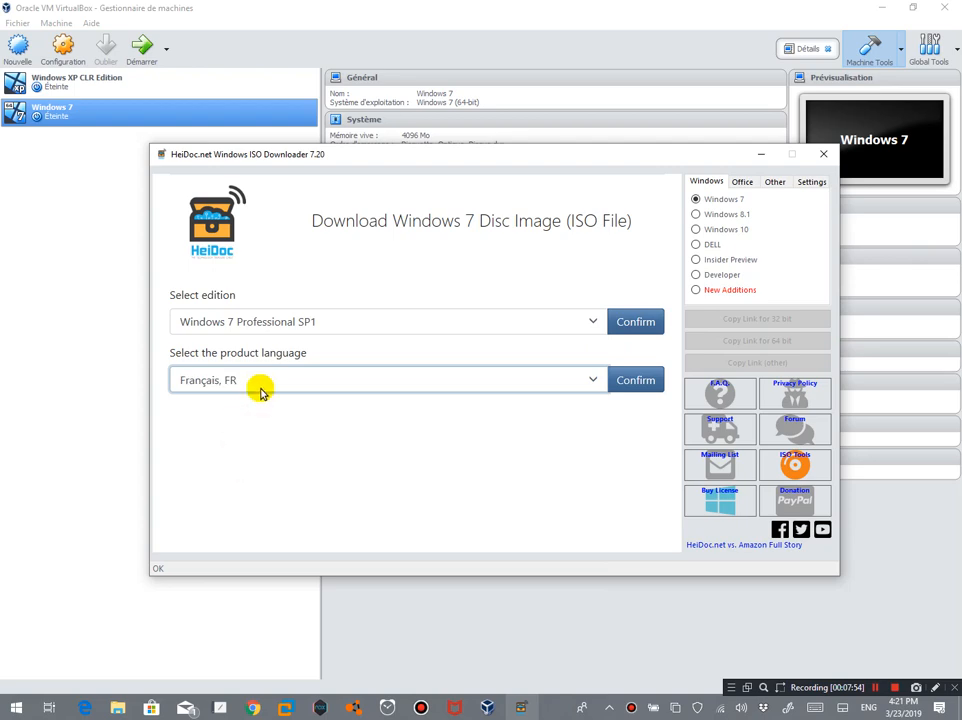
left_click(262, 382)
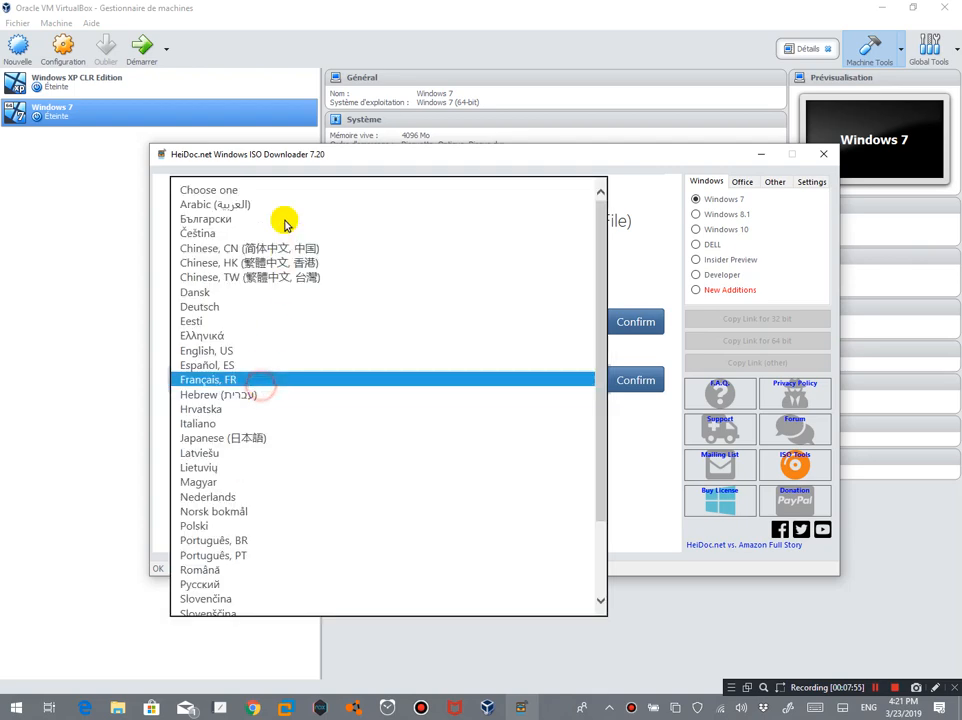
left_click(209, 380)
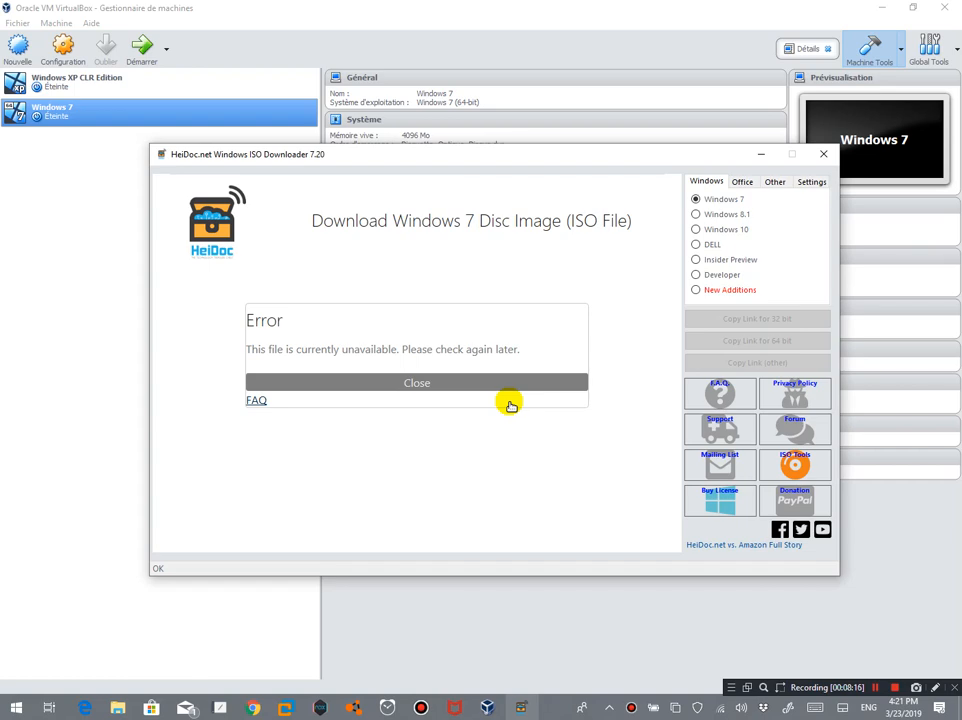
Retry the Windows 7 Professional SP1 request in Français, FR, dismiss the error, and close the ISO downloader.
left_click(421, 386)
left_click(624, 320)
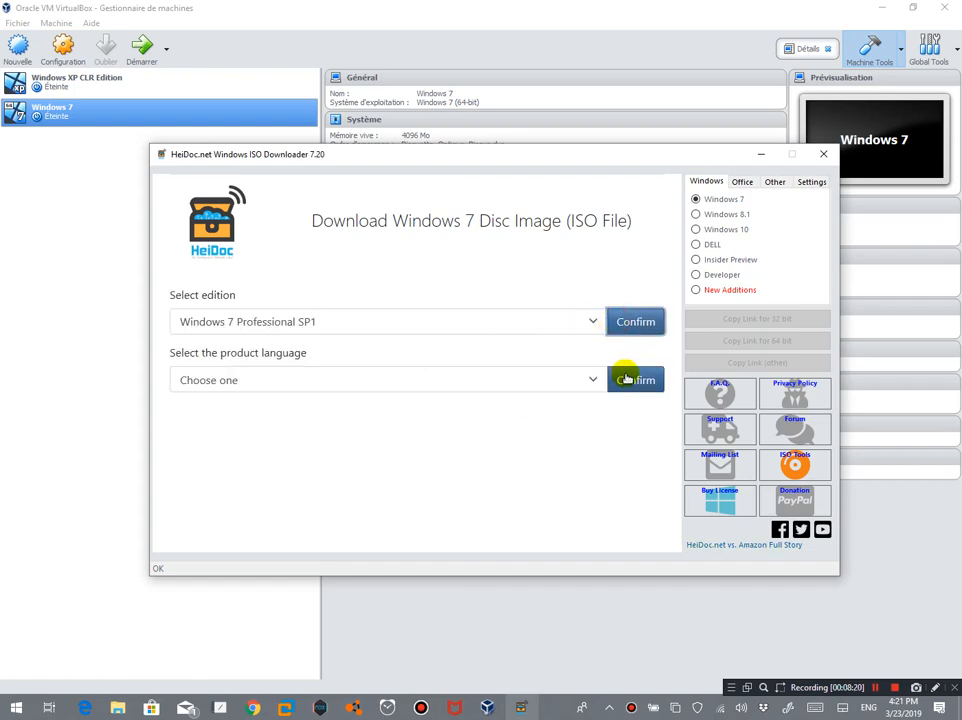
left_click(538, 383)
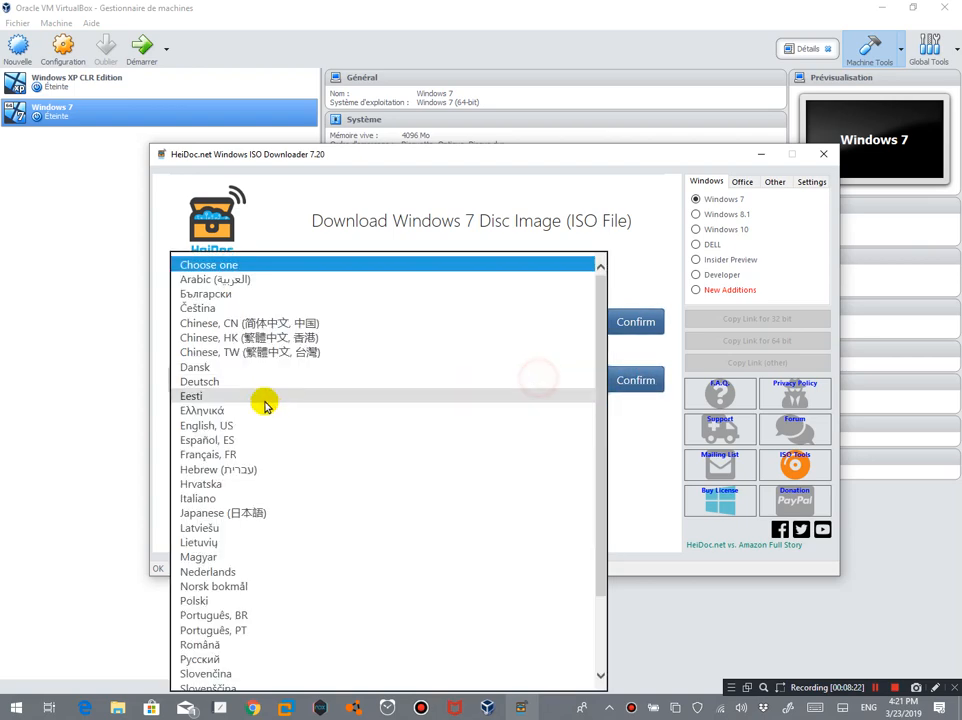
left_click(232, 453)
left_click(634, 379)
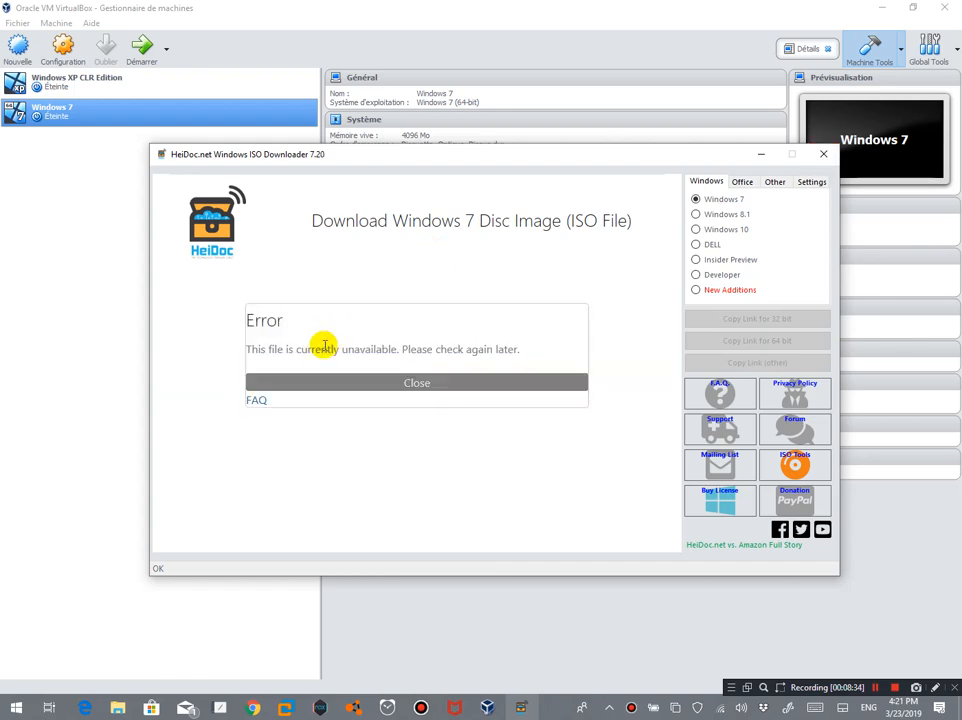
left_click(370, 386)
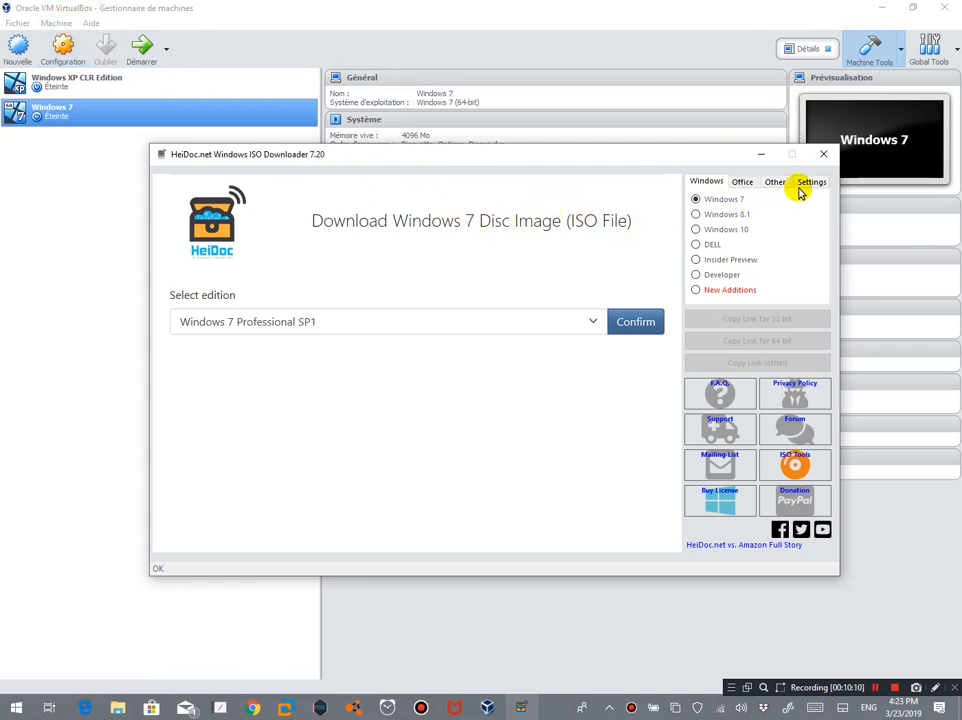
left_click(823, 154)
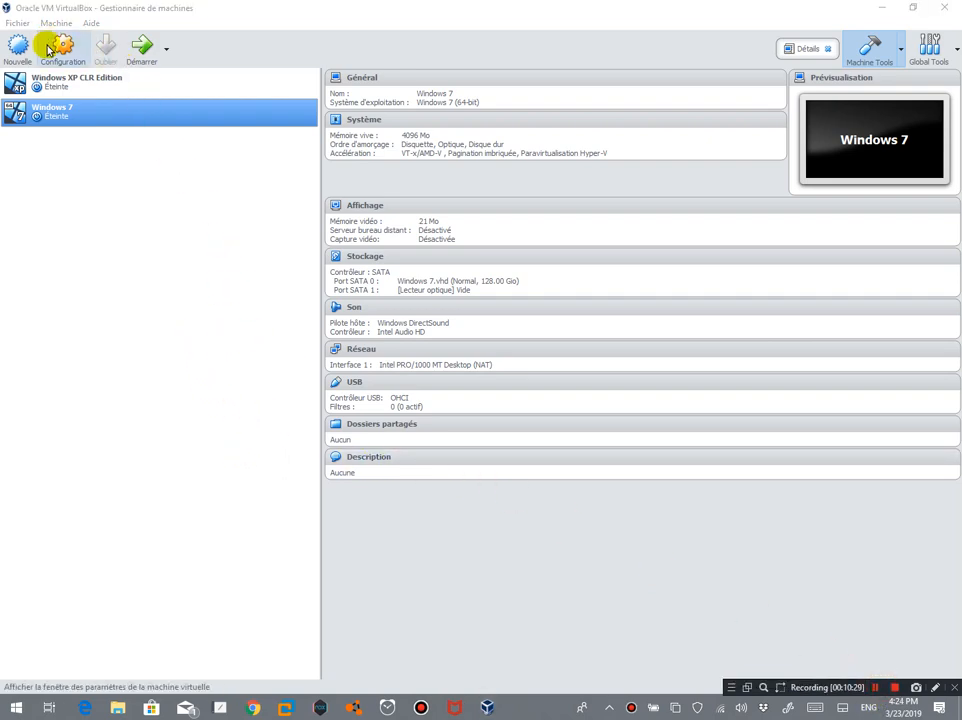
Open the storage settings of the Windows 7 virtual machine and show the attributes of the Windows 7.vhd disk.
right_click(66, 116)
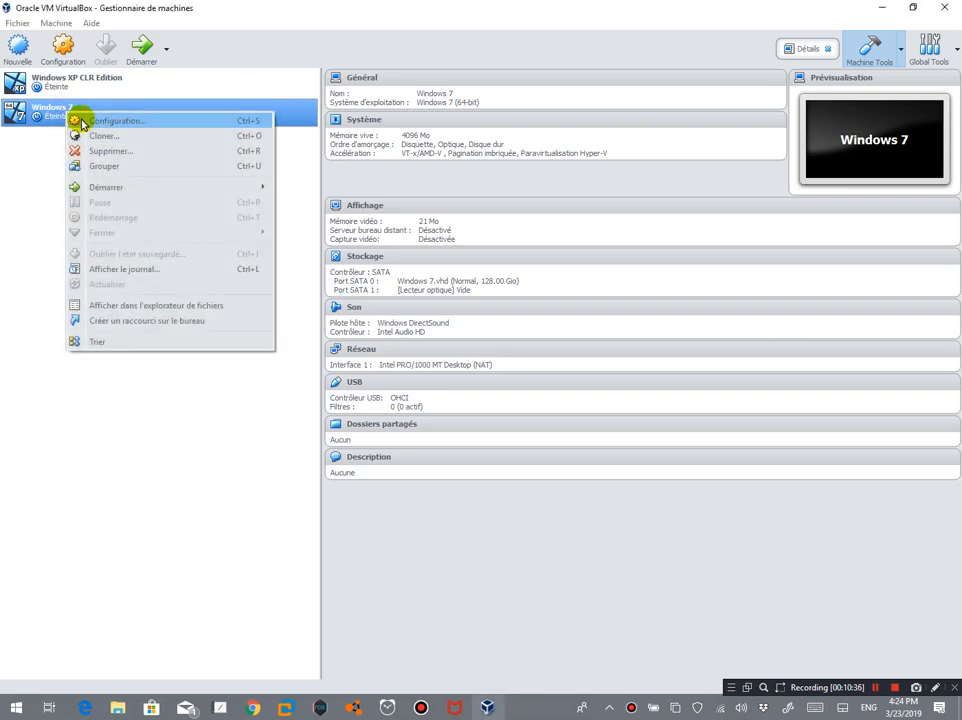
left_click(9, 167)
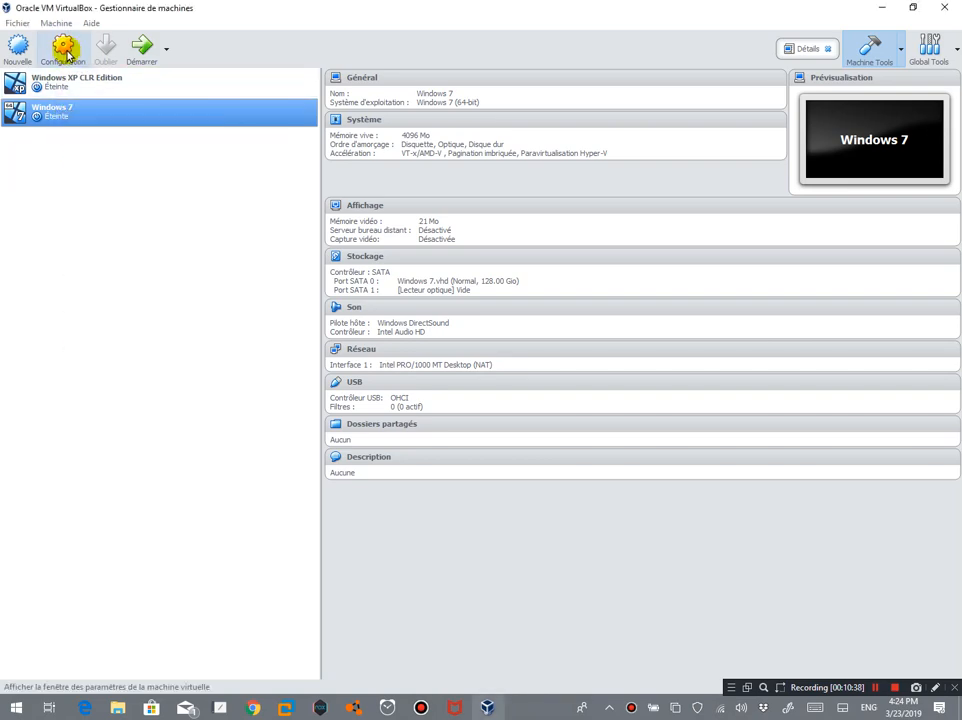
left_click(66, 52)
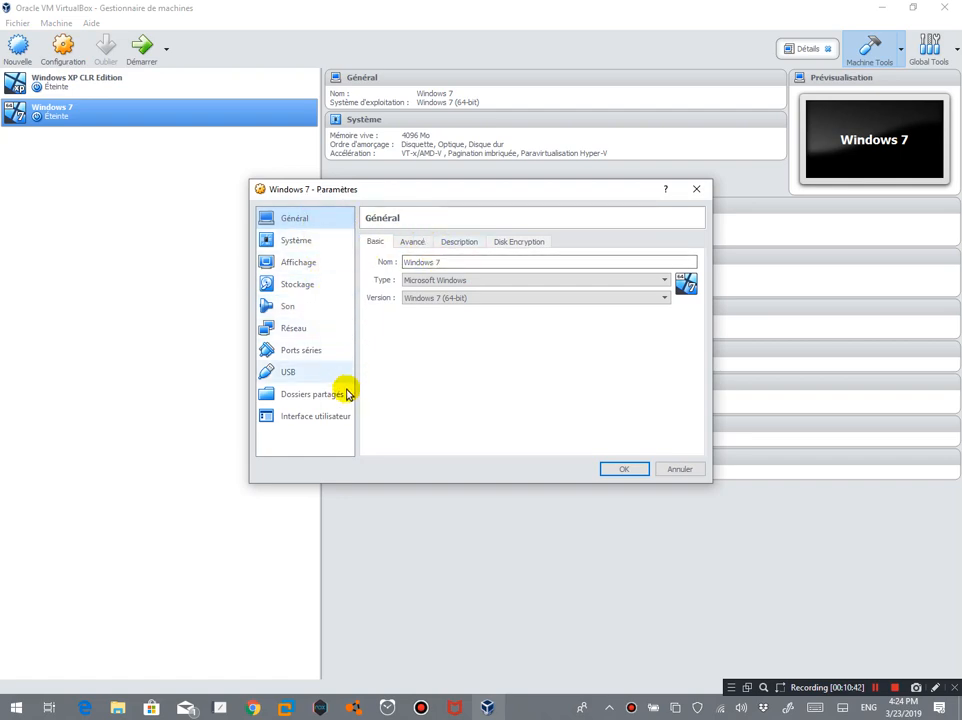
left_click(295, 287)
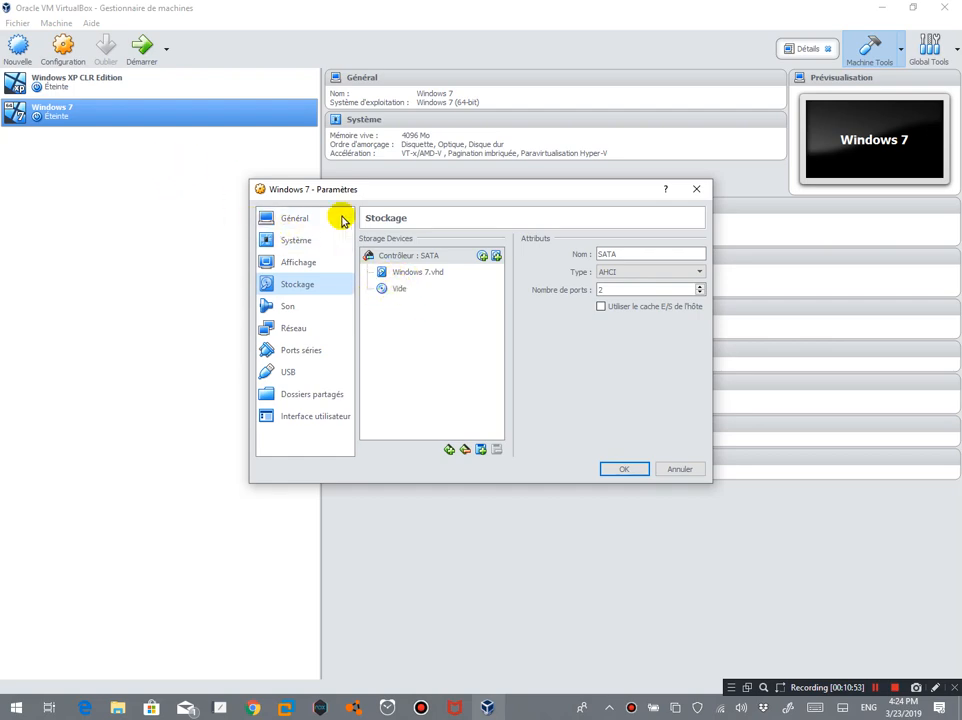
left_click(414, 274)
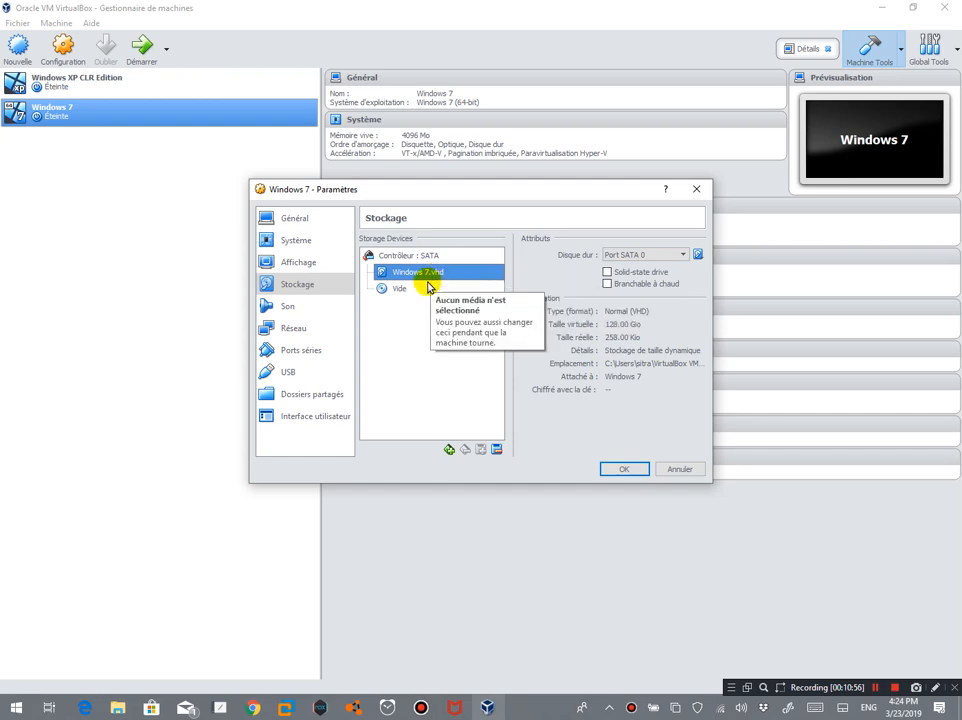
Load G13K9_PW4KGA00_W7SP1PRO64_ROW(DL)(1).iso from D:\Téléchargements into the empty optical drive, and start the Windows 7 machine.
left_click(401, 289)
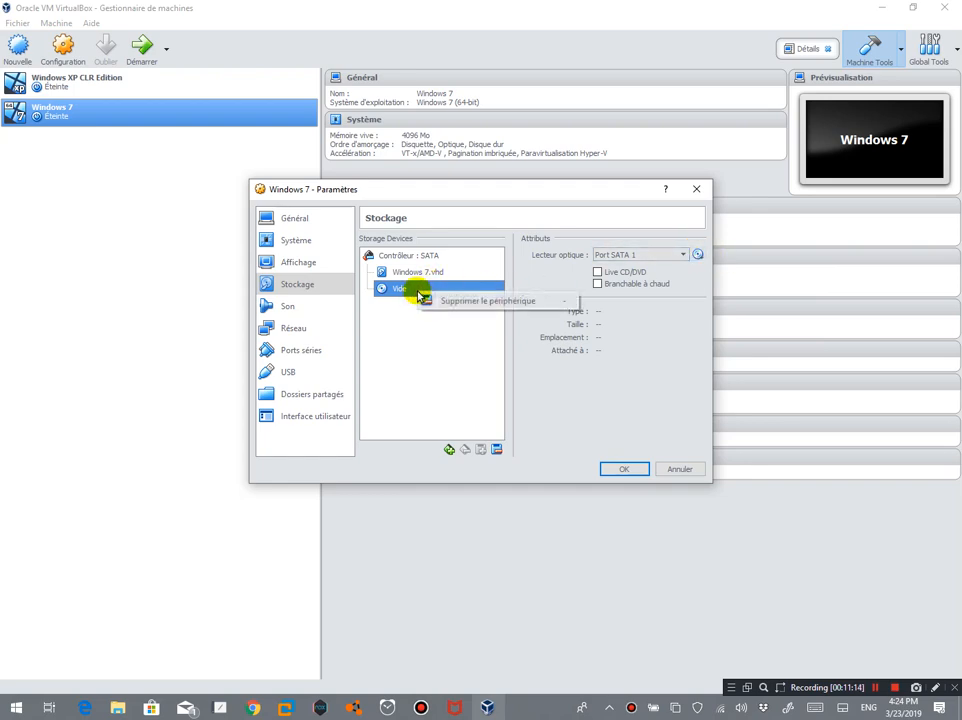
left_click(698, 256)
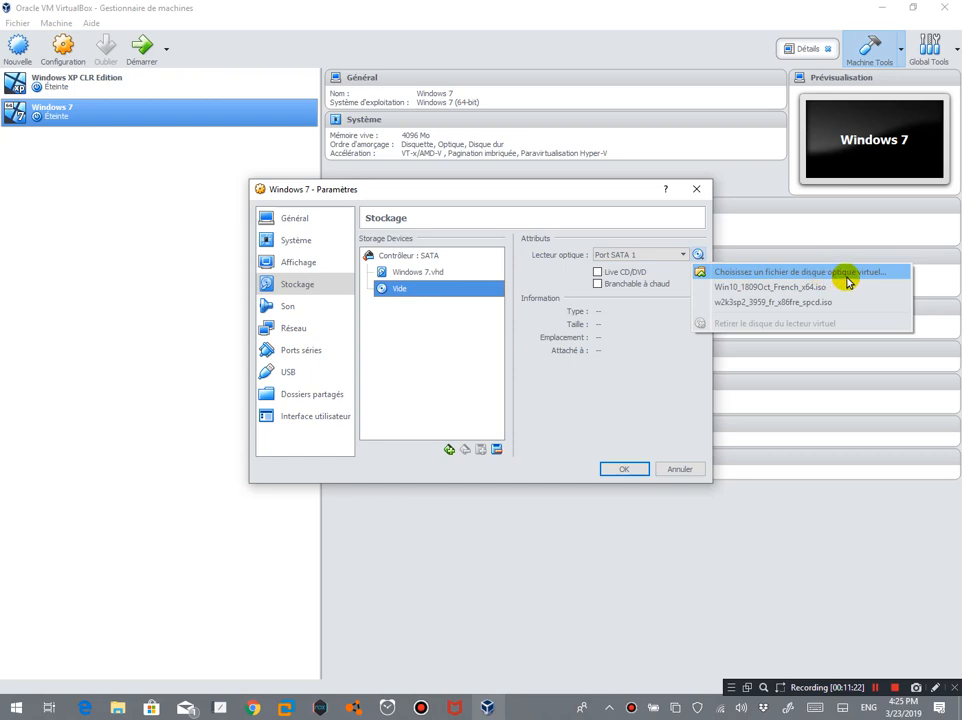
left_click(814, 272)
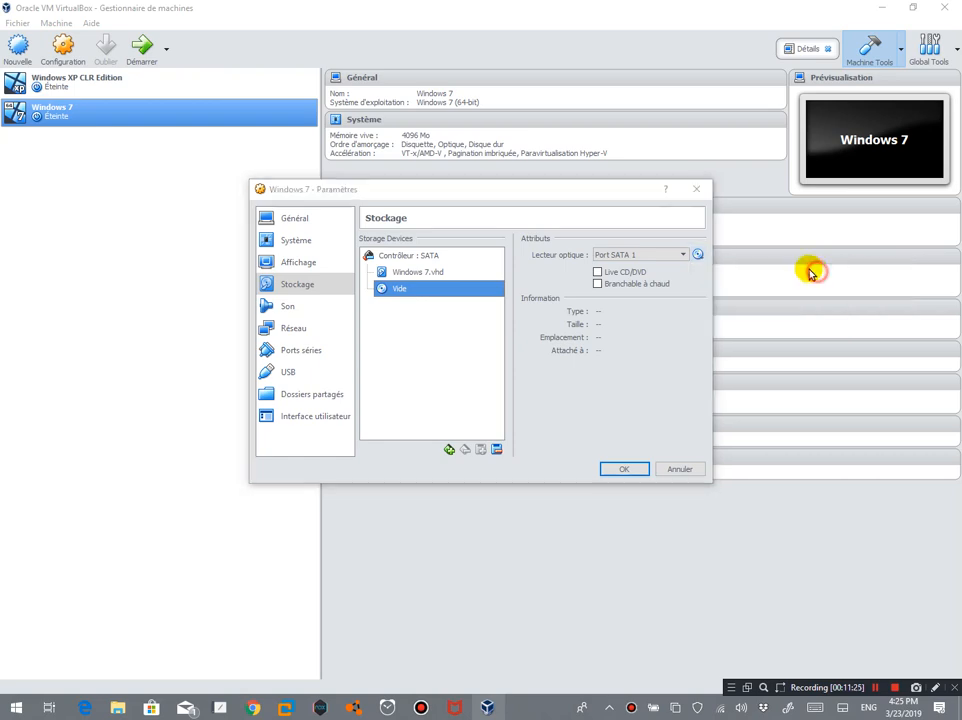
left_click_drag(719, 295, 716, 478)
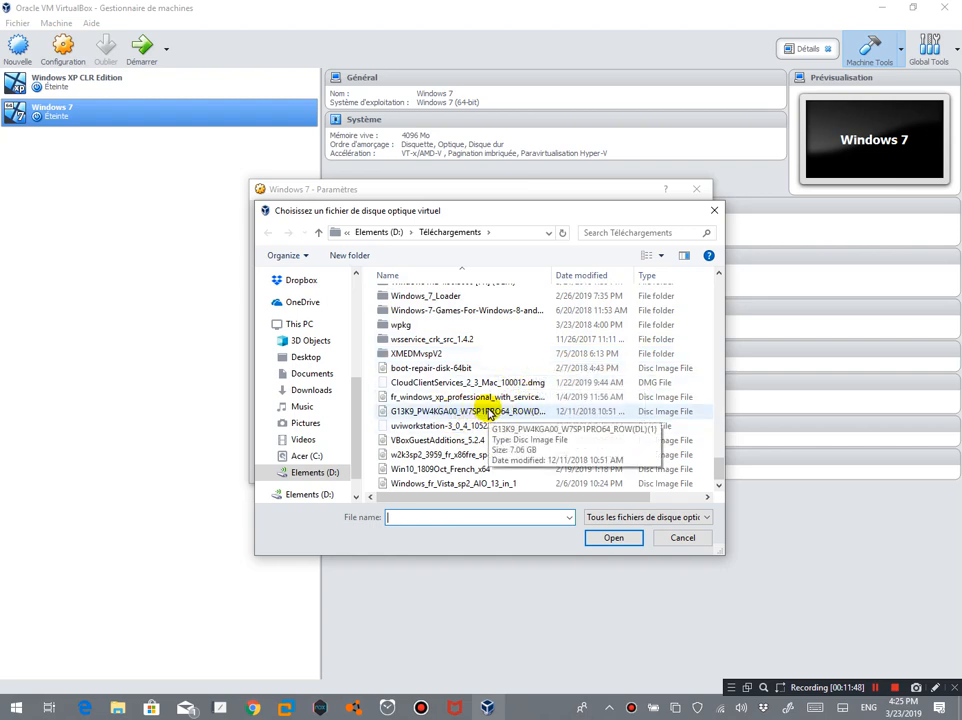
double_click(489, 412)
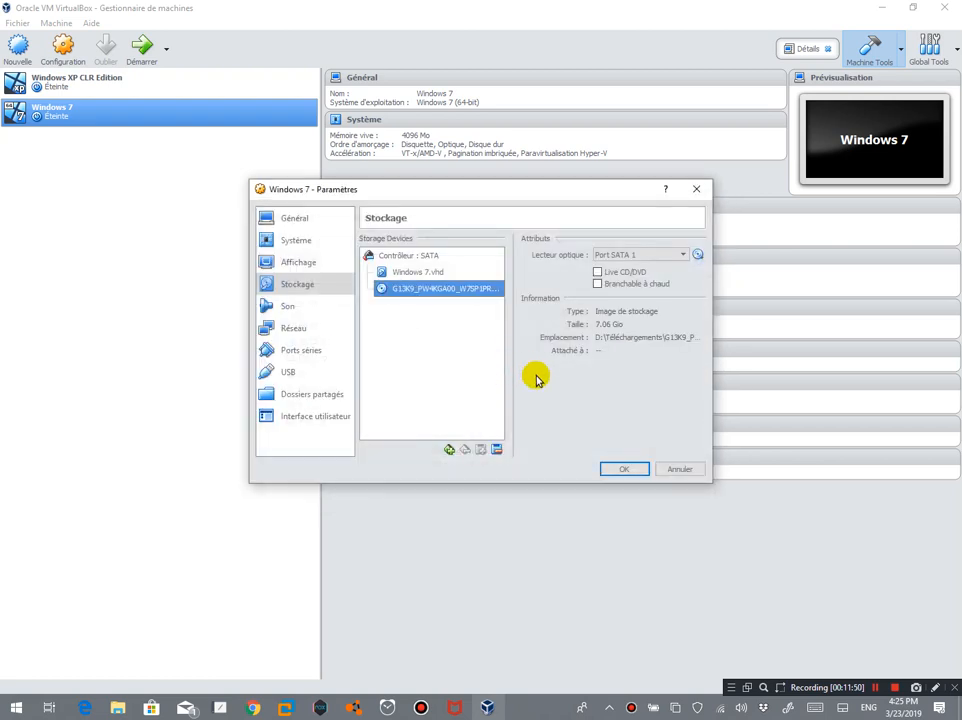
left_click(618, 468)
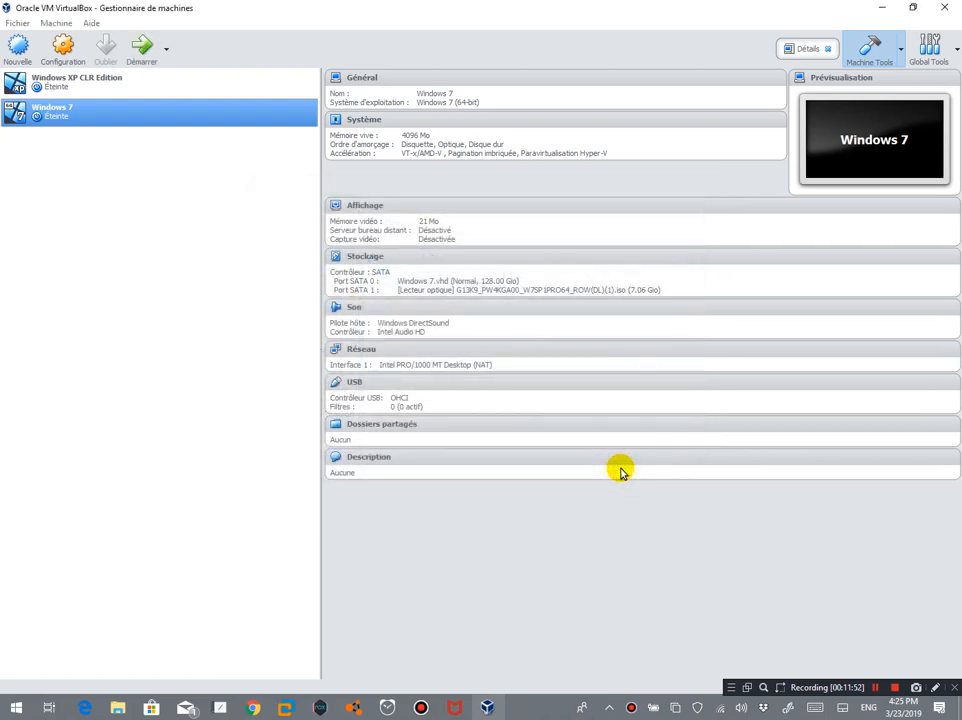
left_click(133, 47)
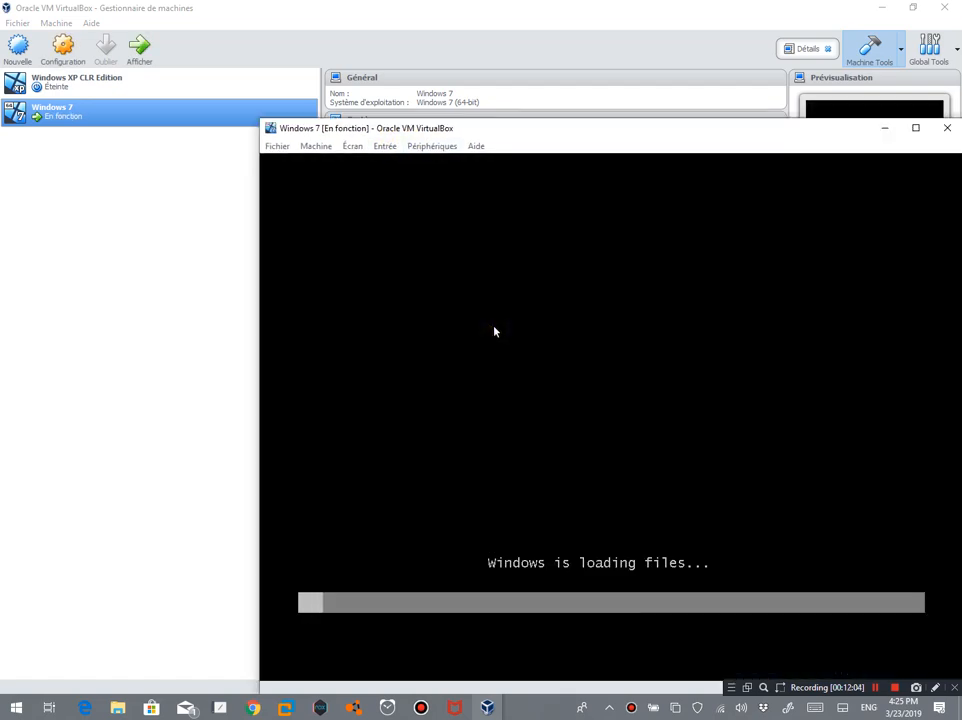
Reposition the running Windows 7 virtual machine window and maximize it to fill the screen.
left_click_drag(552, 130, 393, 69)
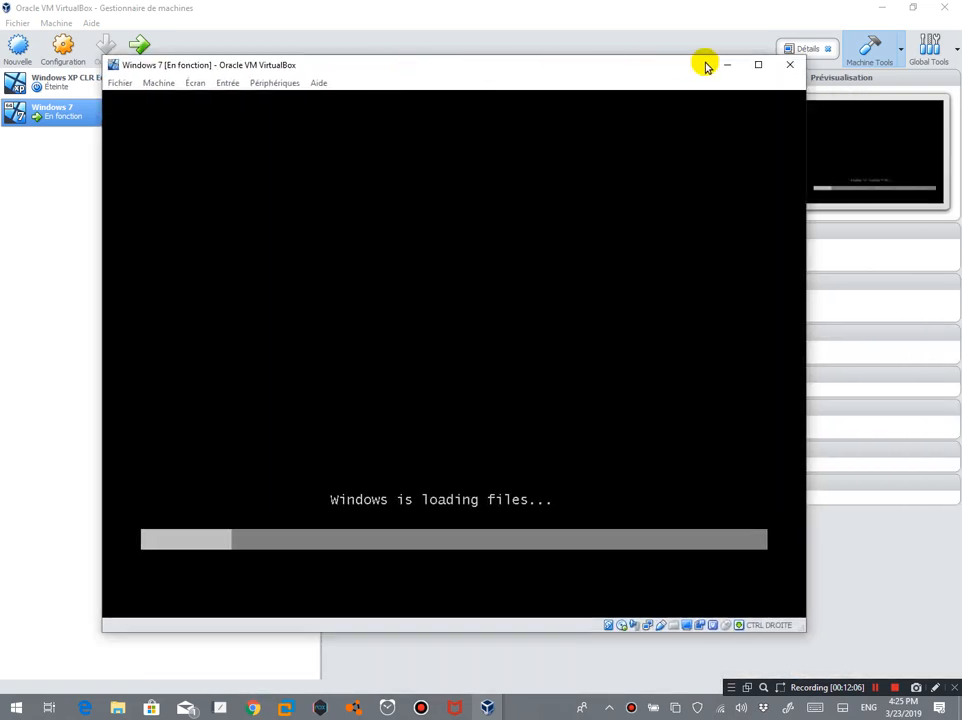
left_click(759, 64)
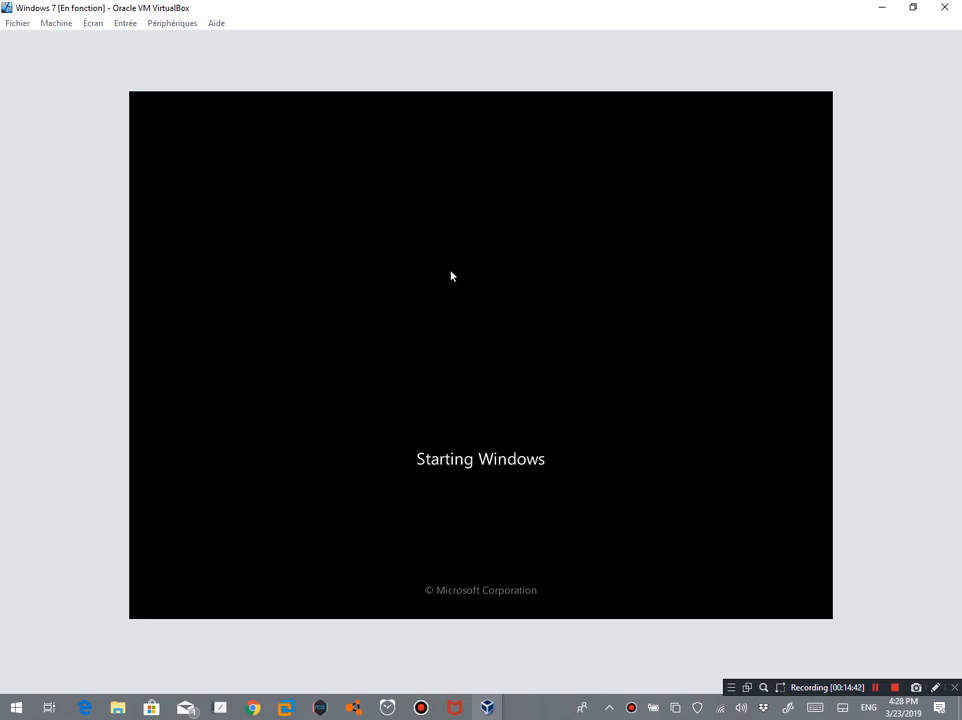
left_click(875, 689)
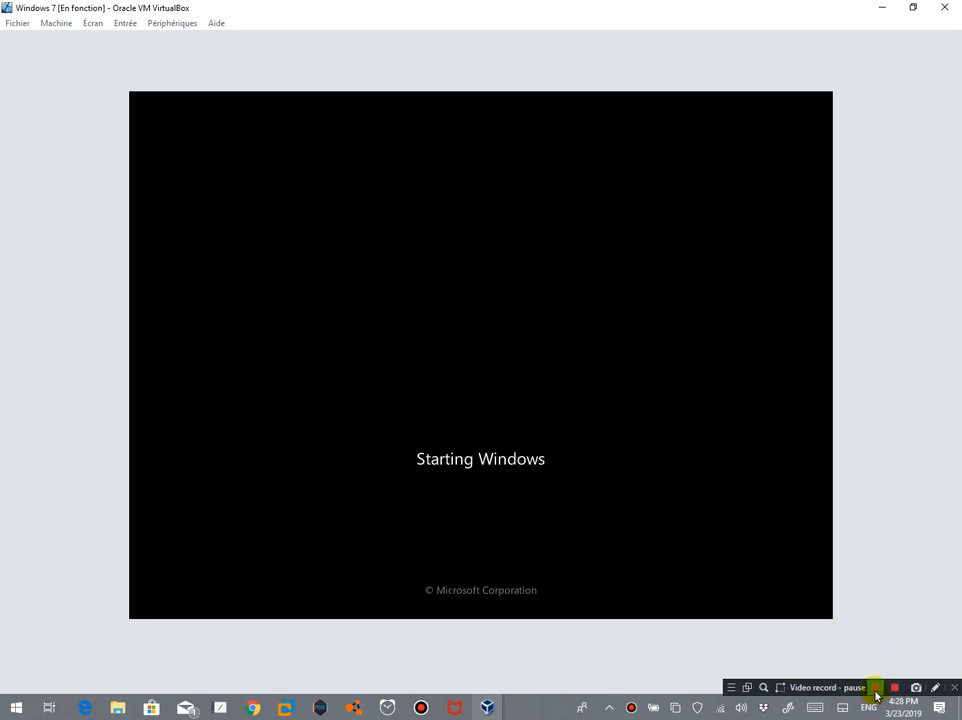
left_click(875, 689)
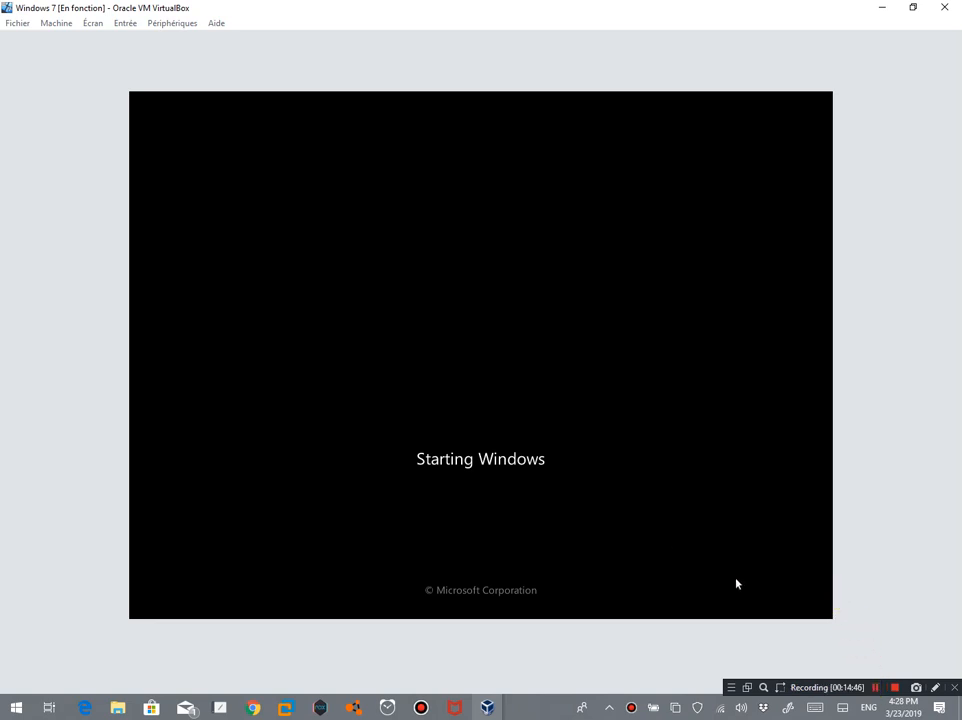
left_click(877, 689)
left_click(877, 689)
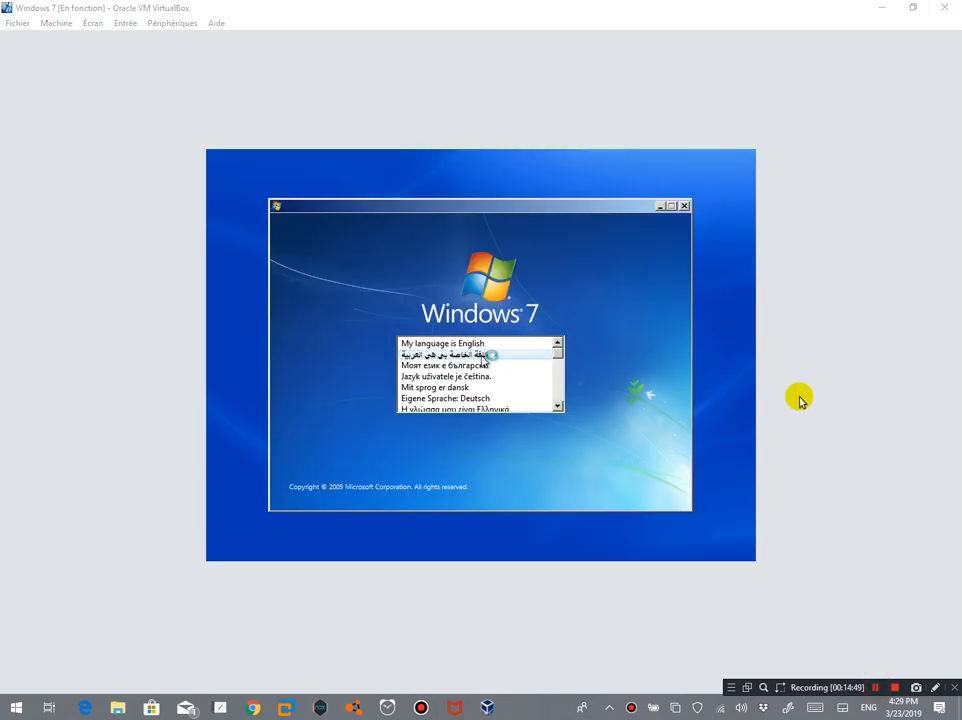
Choose Ma langue : français for the Windows 7 setup and accept the Français language, Français (France) format and Français keyboard settings.
left_click(702, 286)
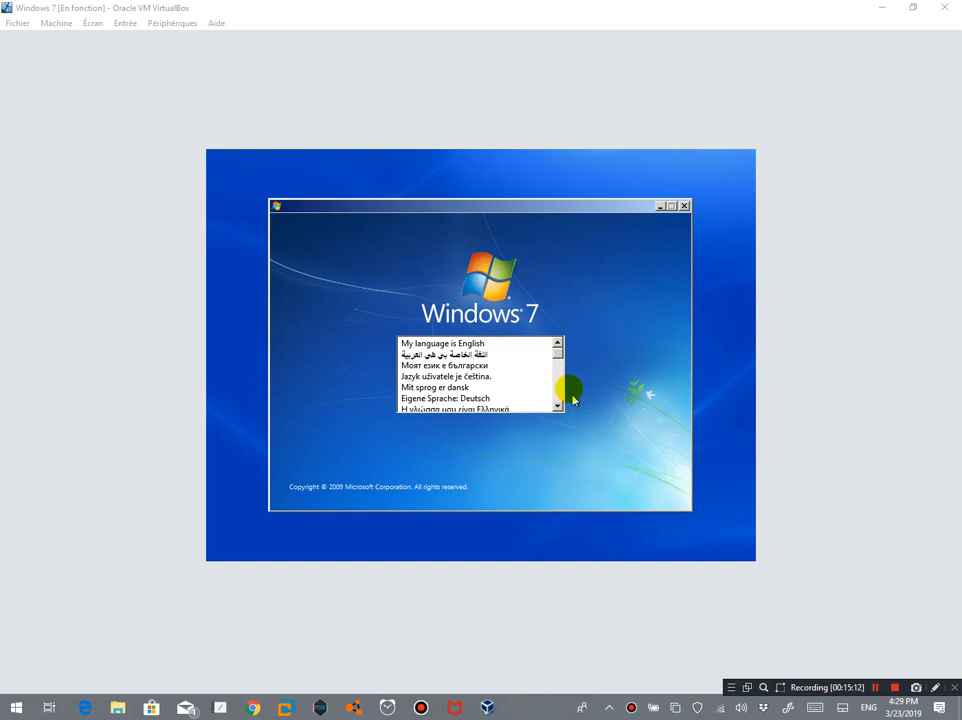
left_click_drag(562, 348, 562, 361)
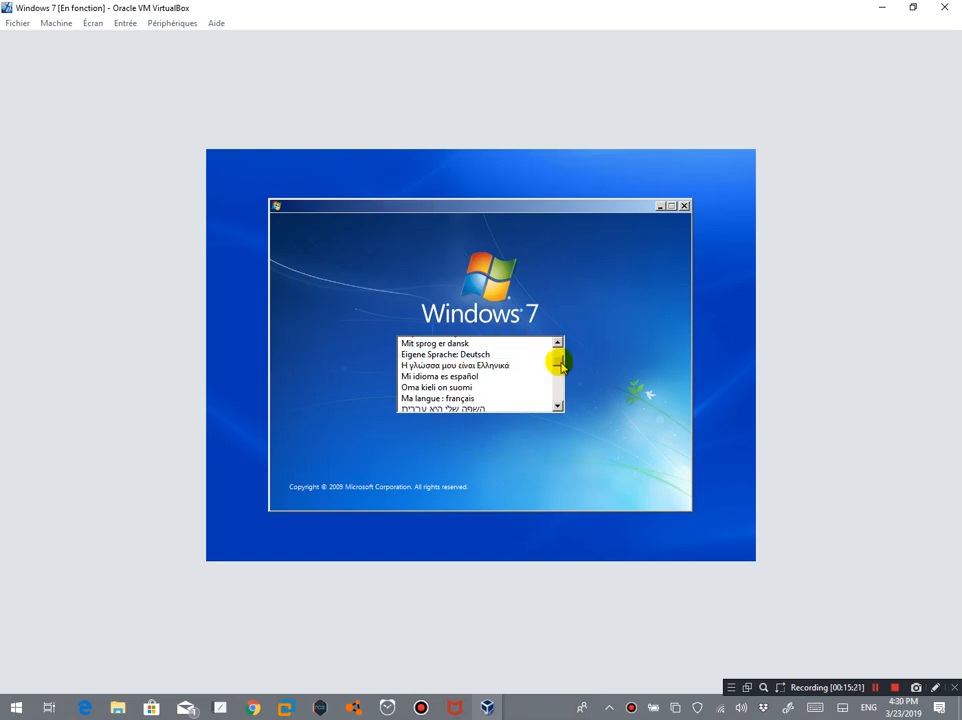
left_click_drag(558, 361, 558, 363)
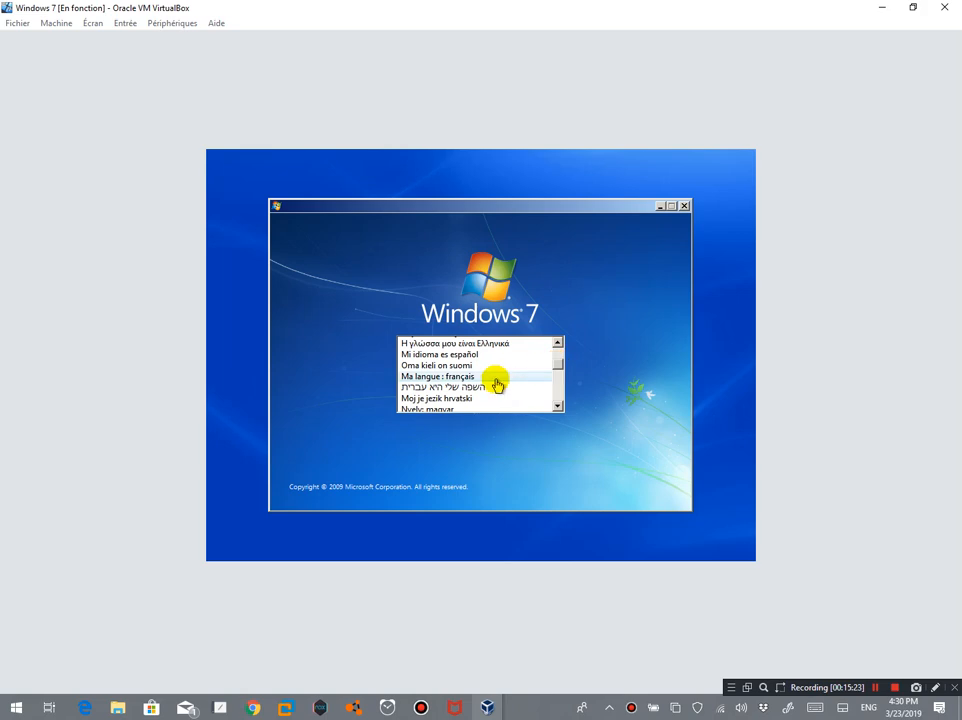
left_click(433, 378)
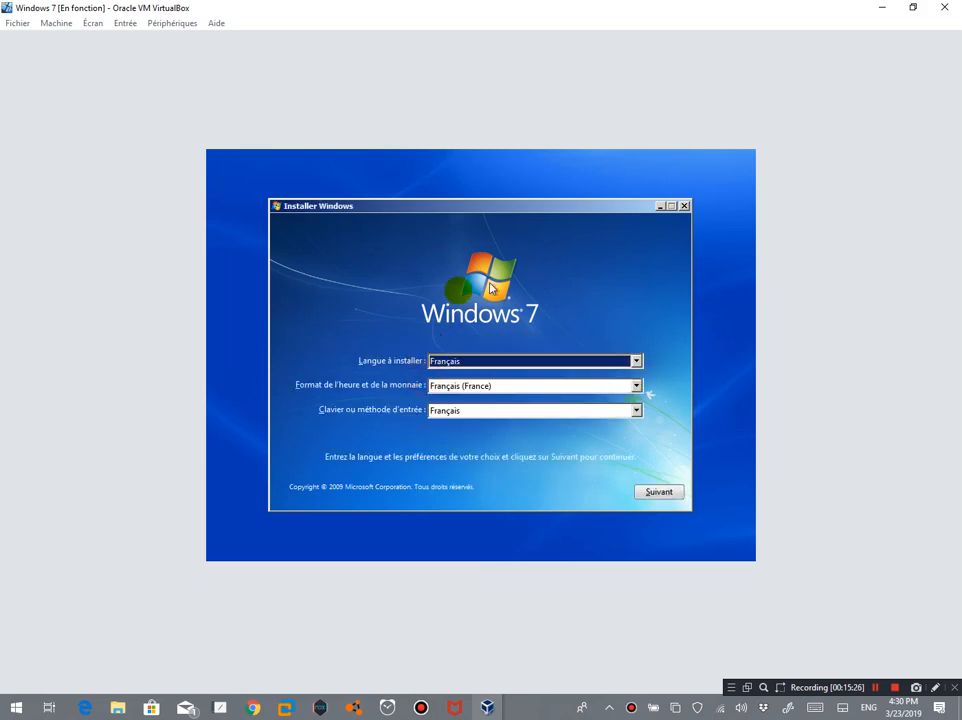
mouse_move(410, 205)
left_mouse_down()
mouse_move(399, 208)
mouse_move(417, 213)
left_mouse_up()
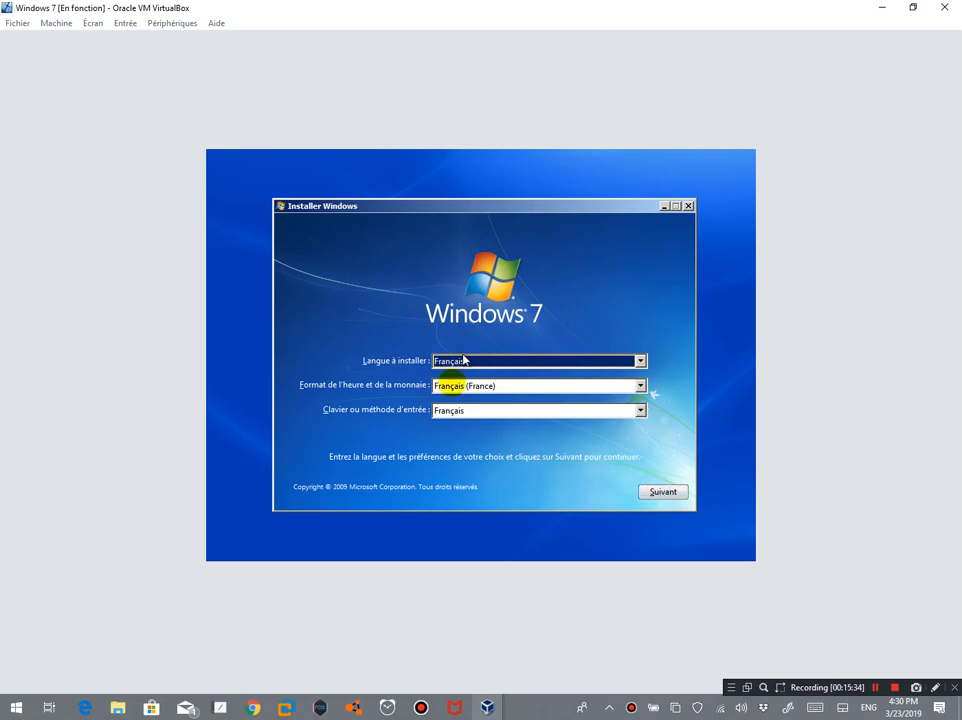
left_click(645, 494)
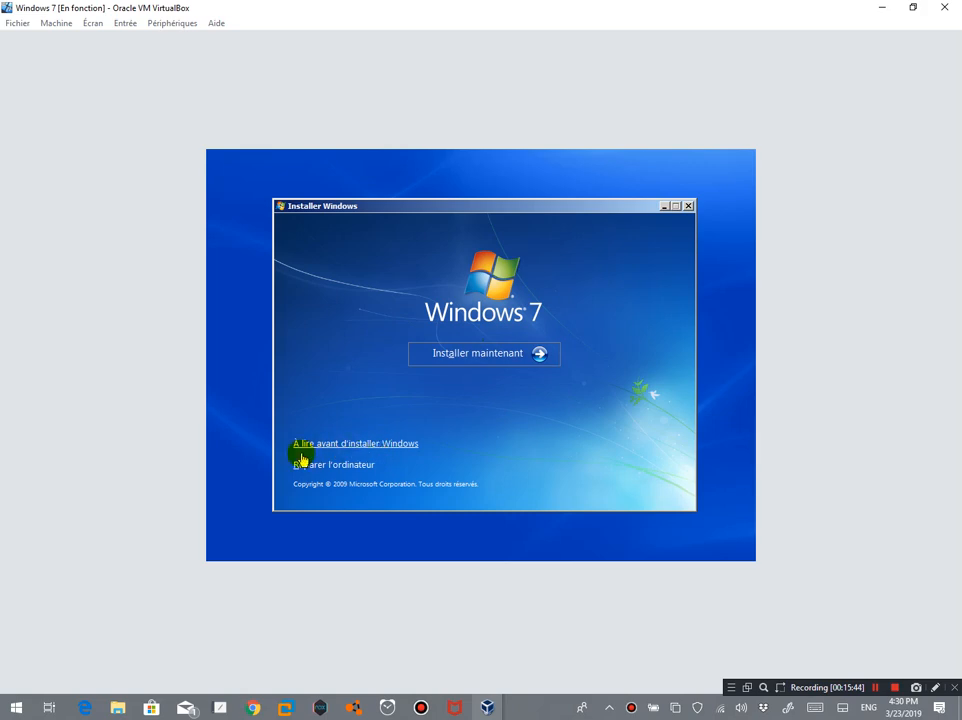
Open the notes to read before installing Windows, examine the Personnalisée section, and close the help window.
left_click(371, 447)
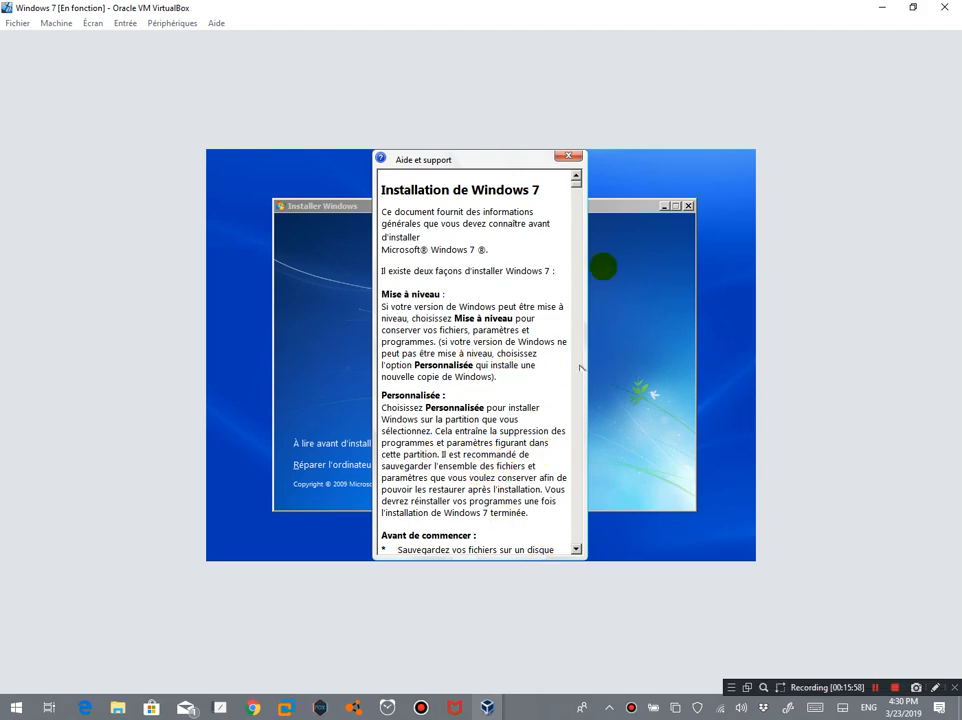
left_click_drag(443, 432, 474, 430)
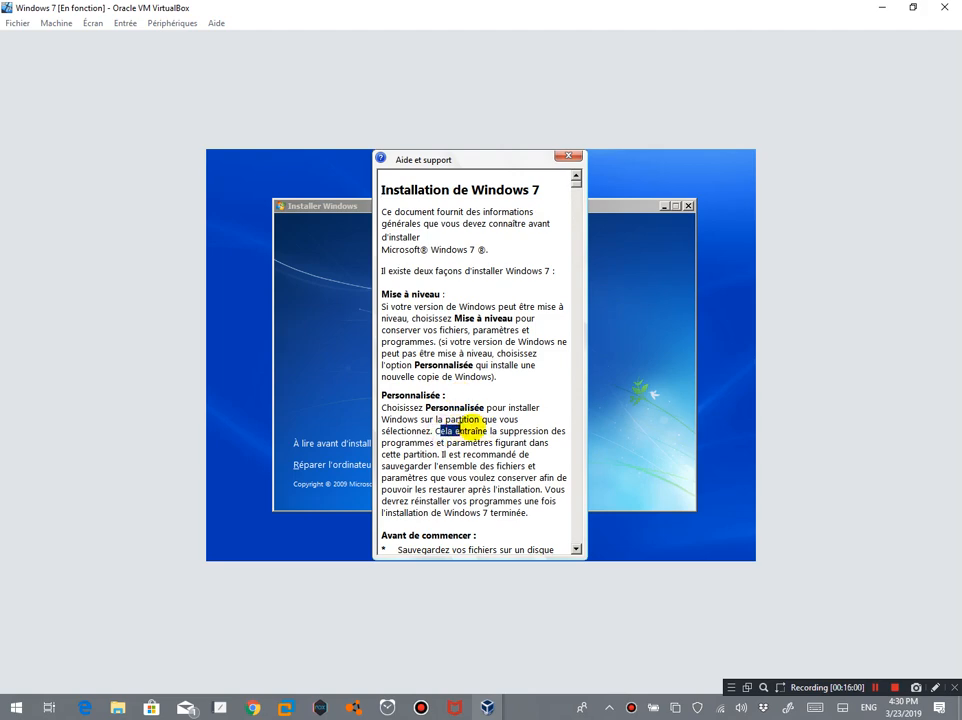
left_click(510, 432)
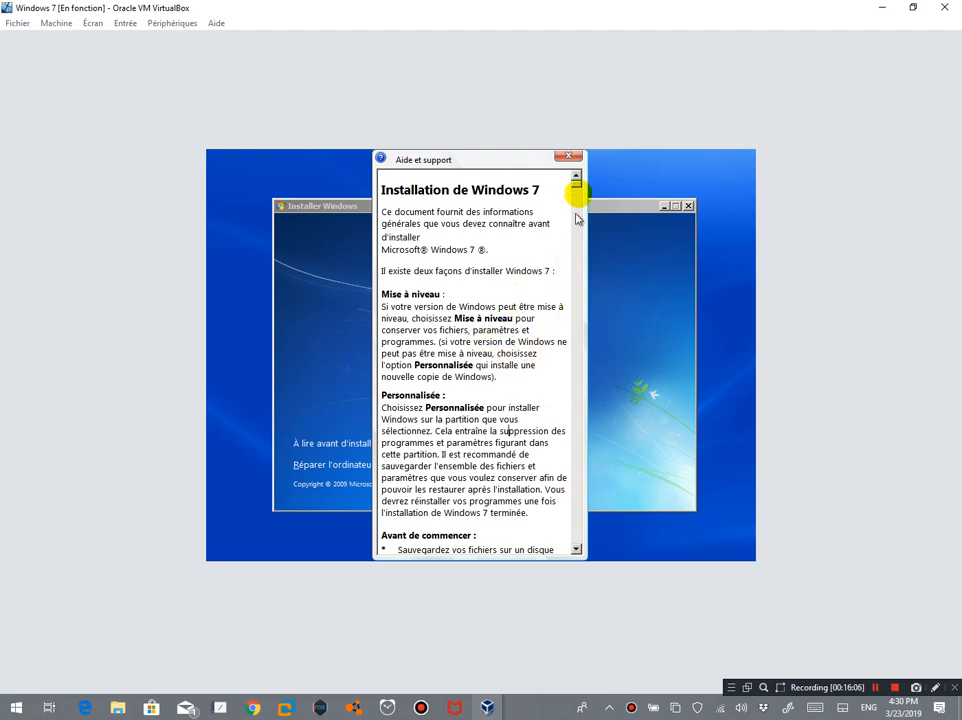
left_click(580, 159)
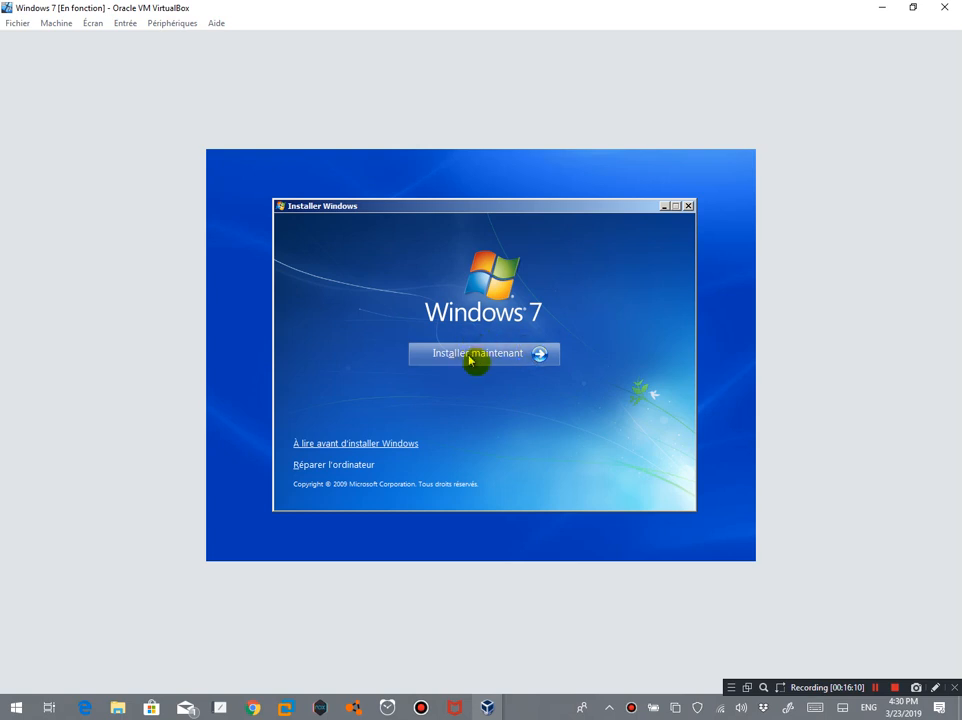
Start the Windows 7 installation, look over the licence agreement, accept its terms and continue.
left_click(481, 354)
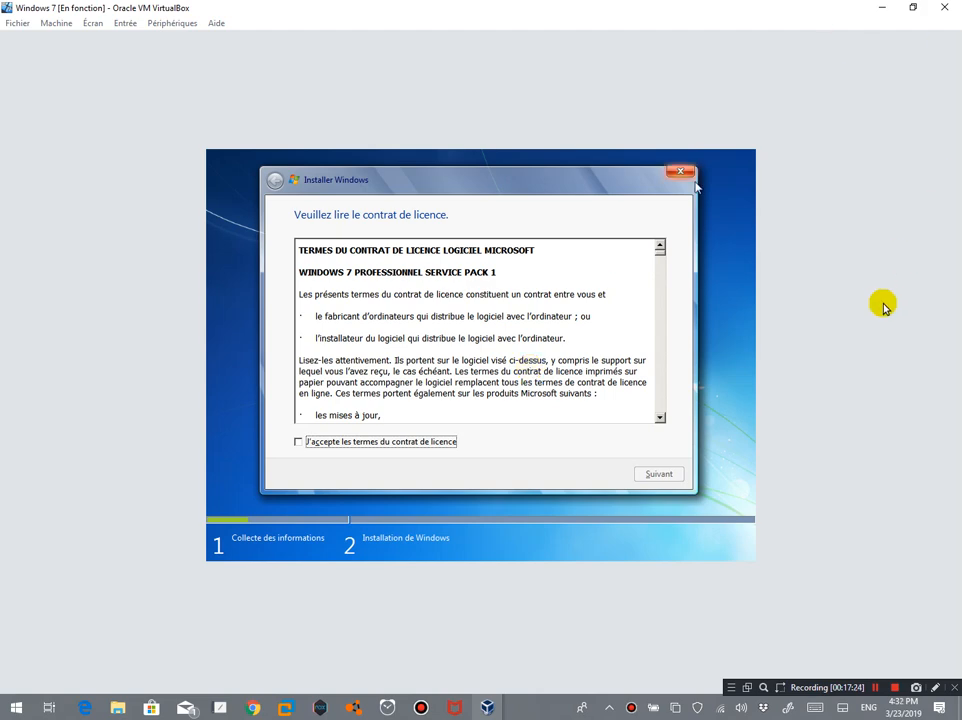
left_click(441, 441)
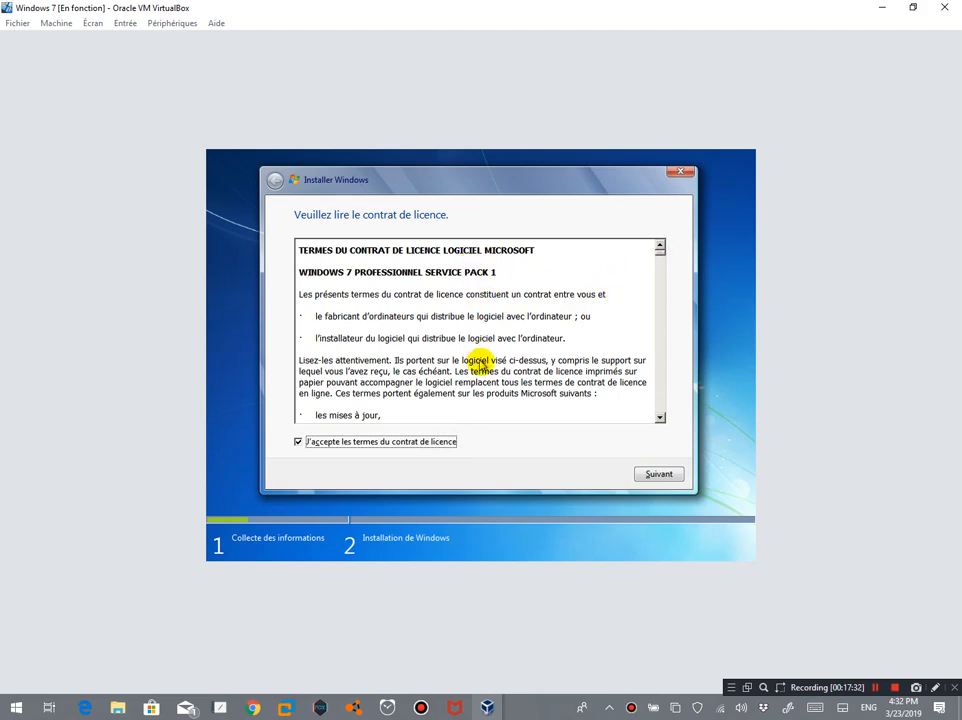
left_click(614, 336)
scroll(614, 333, "down", 6)
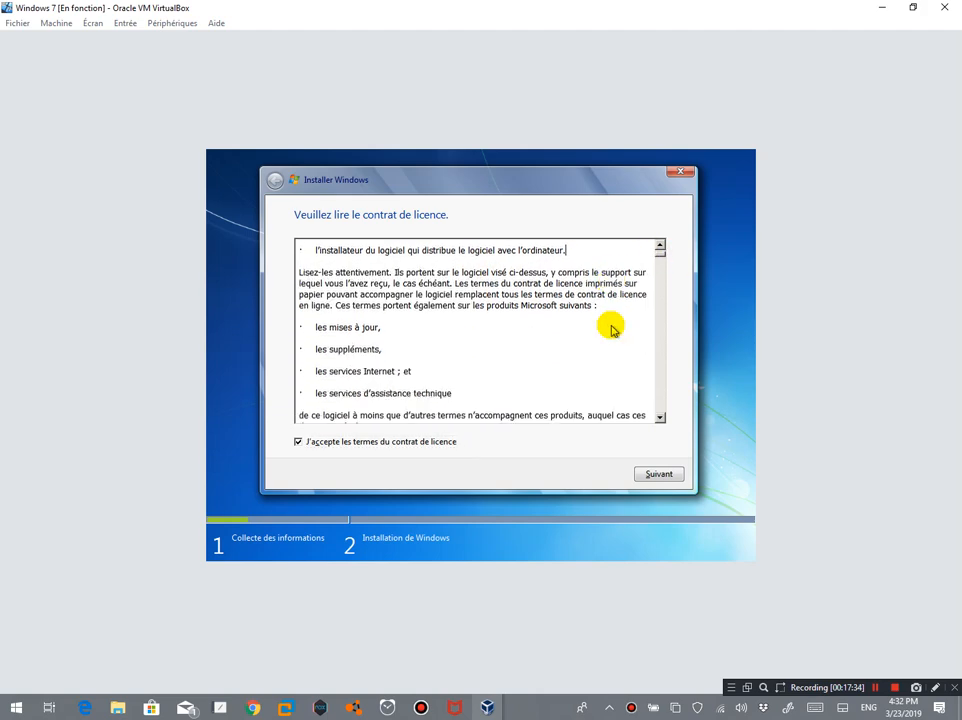
scroll(614, 330, "up", 6)
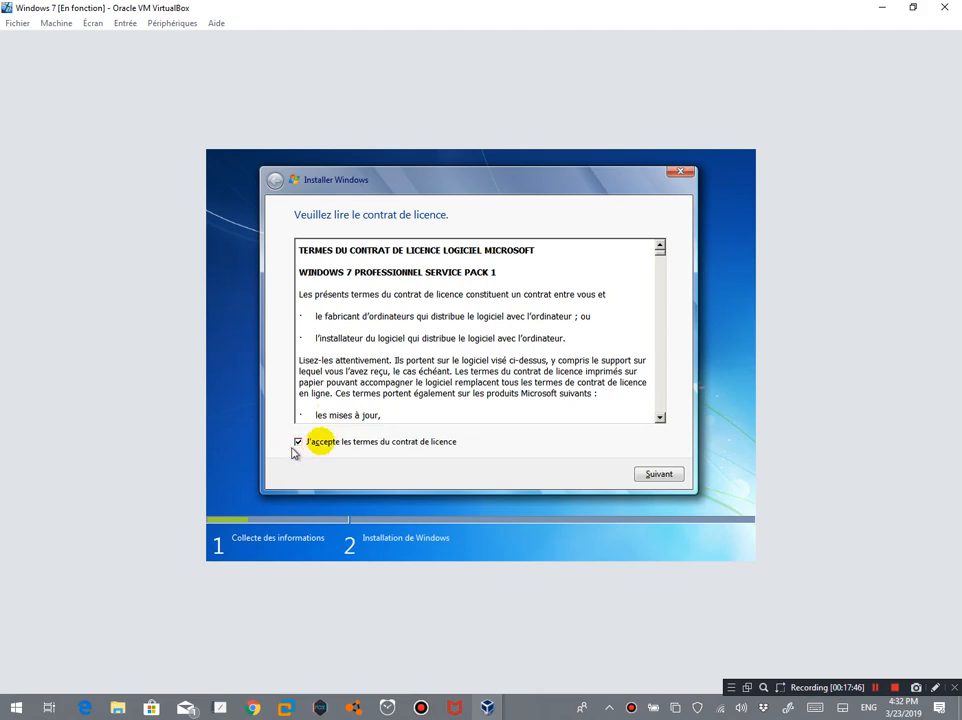
left_click(664, 475)
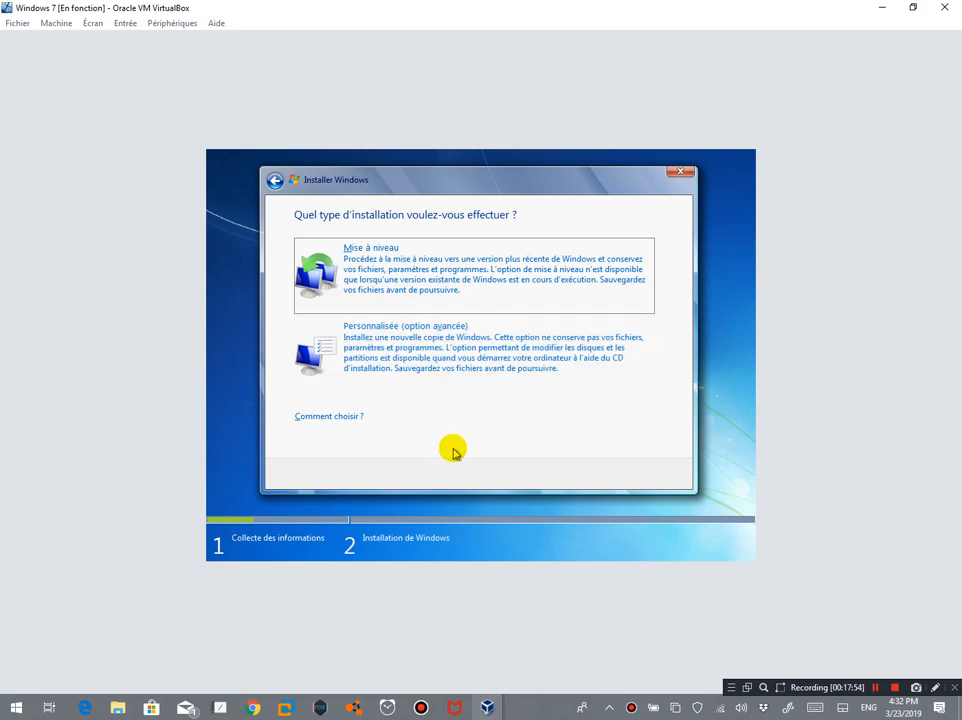
Try the Mise à niveau installation type and return to the choice of installation types.
left_click(377, 356)
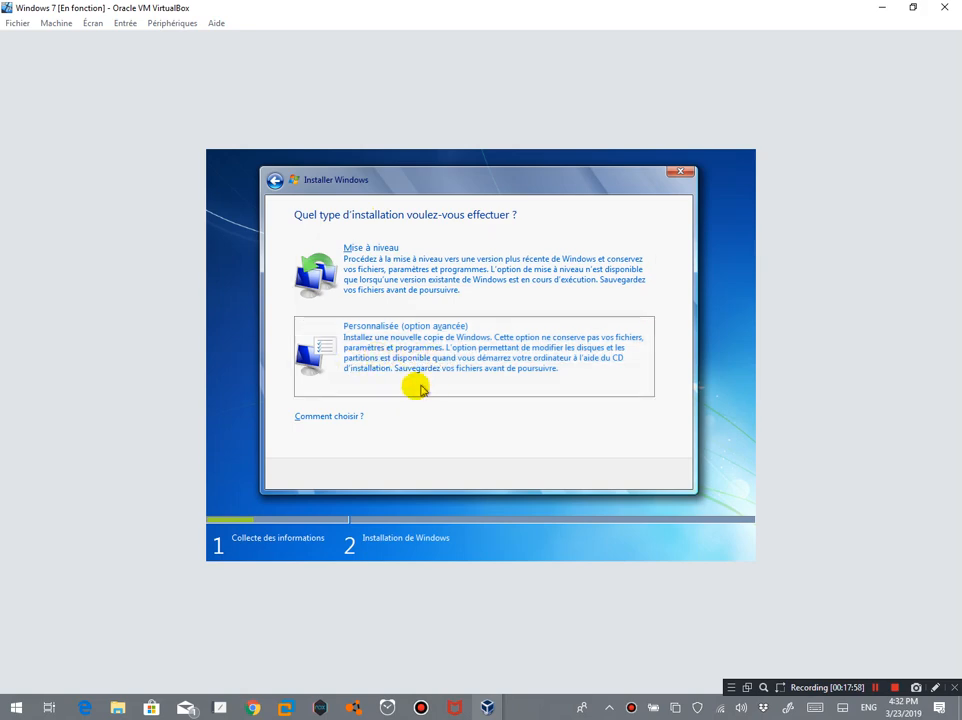
left_click(369, 262)
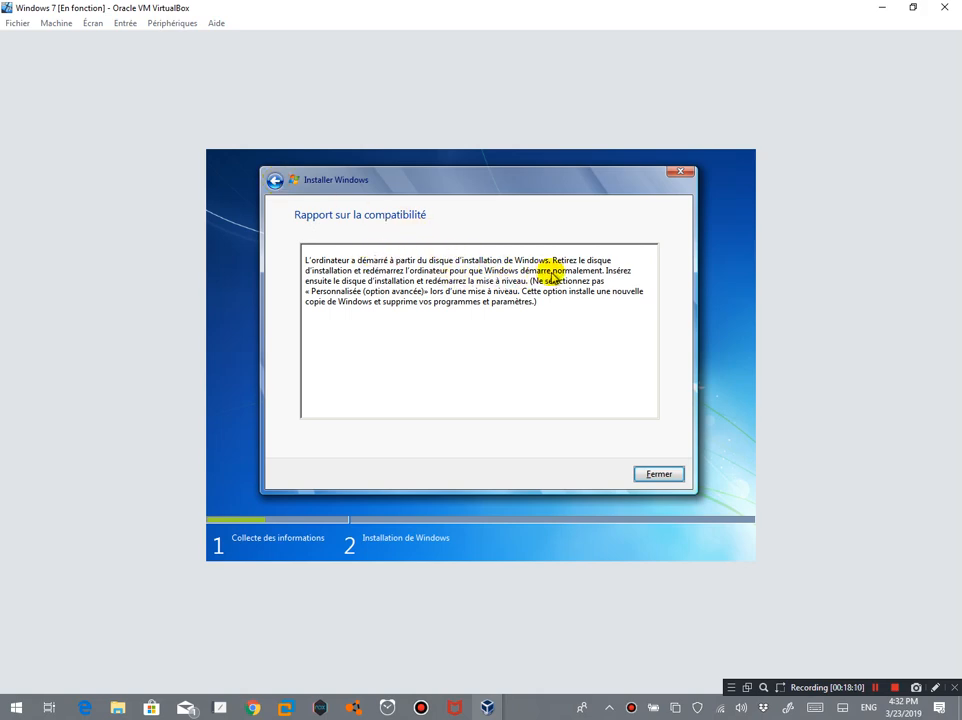
left_click(275, 181)
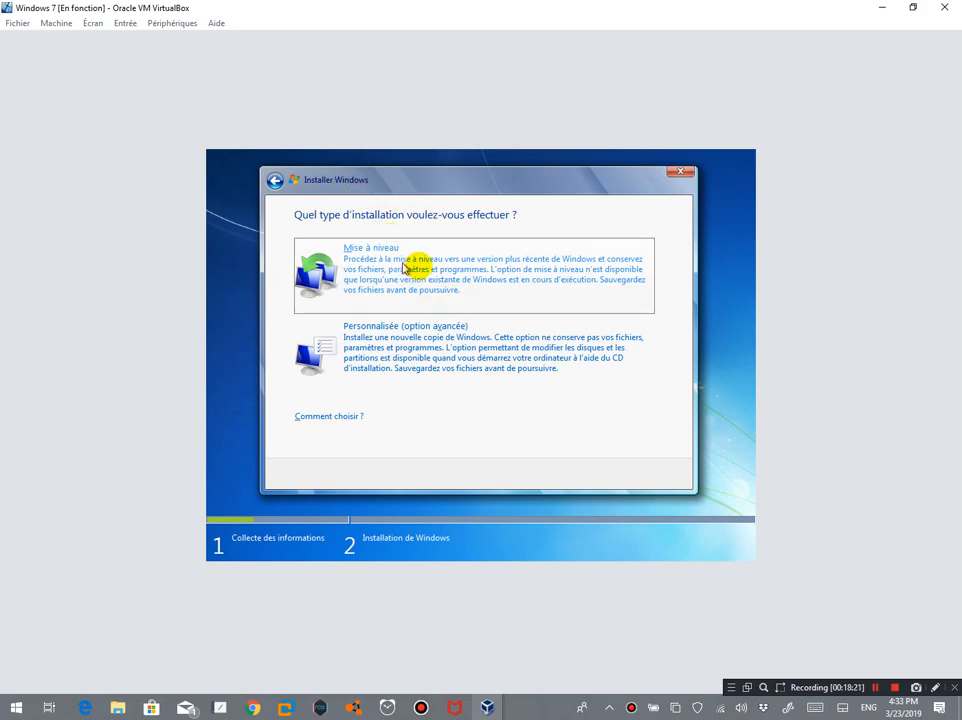
Choose the Personnalisée installation and create a new partition from all of disk 0's unallocated space, allowing additional system partitions.
left_click(408, 357)
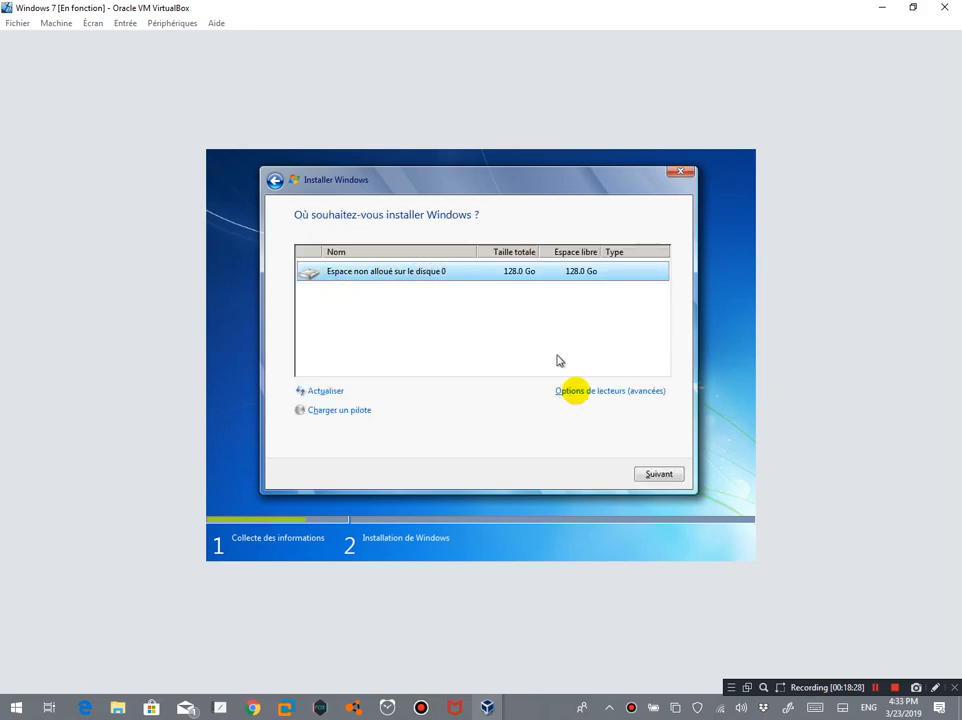
left_click(614, 392)
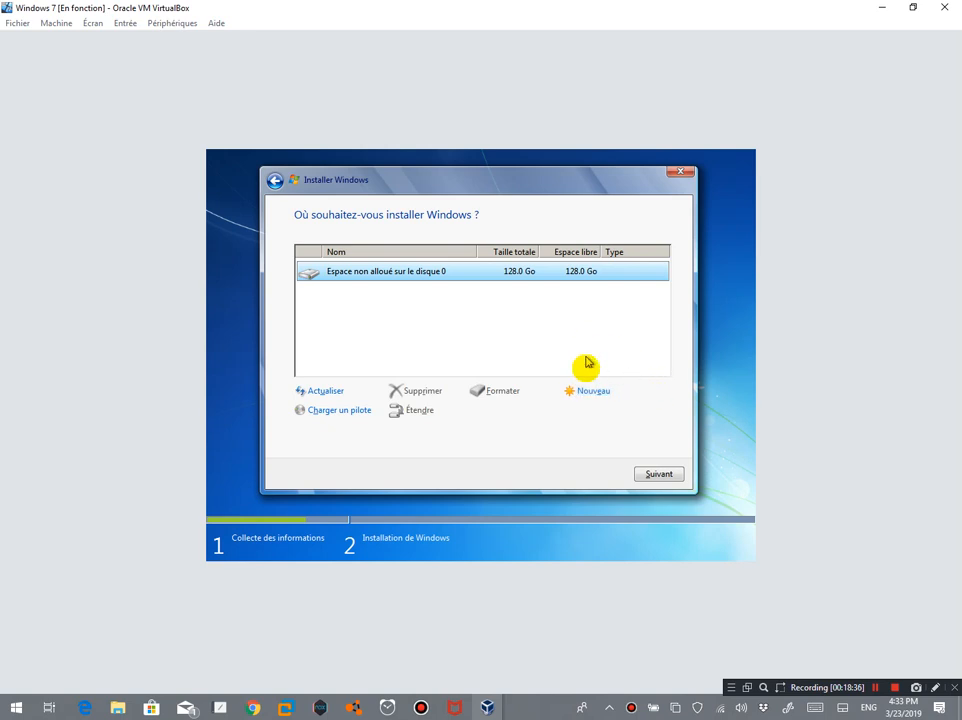
left_click(586, 394)
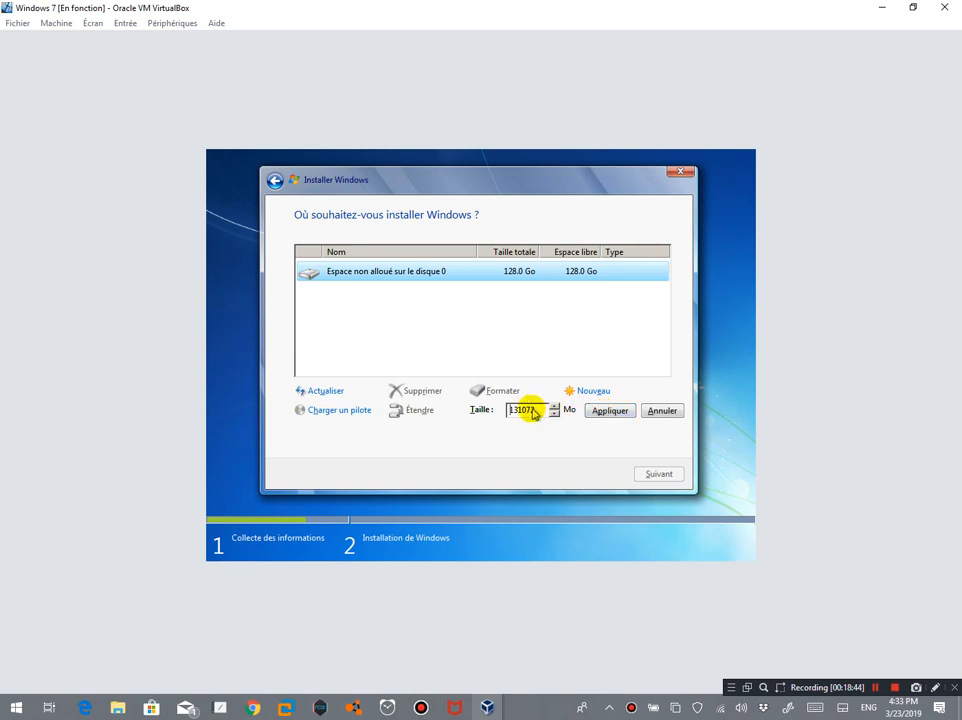
left_click(621, 411)
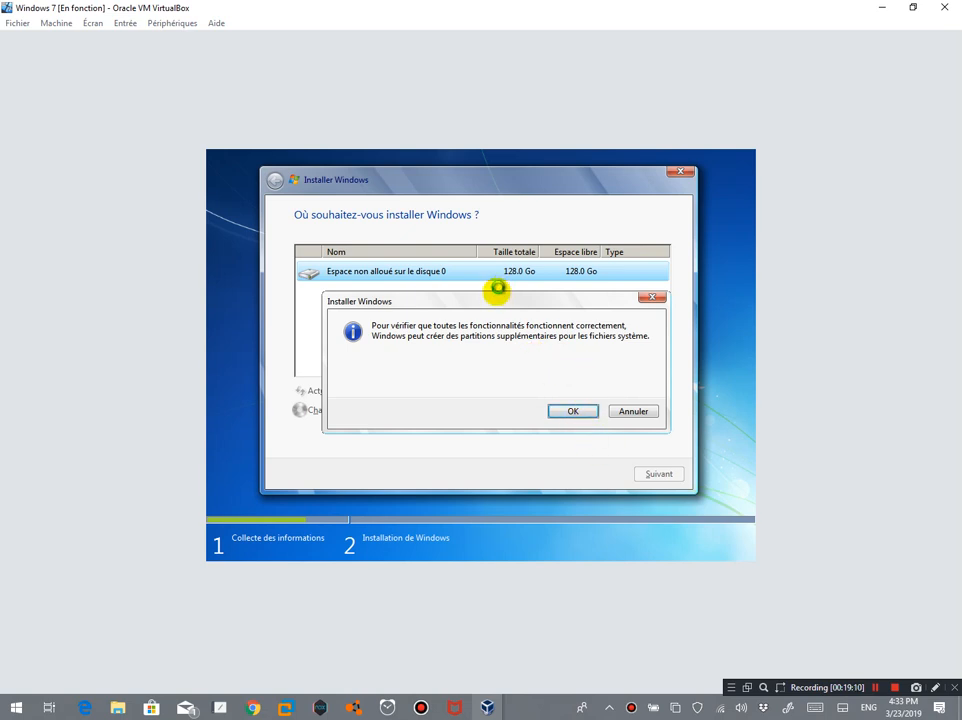
left_click_drag(498, 302, 485, 267)
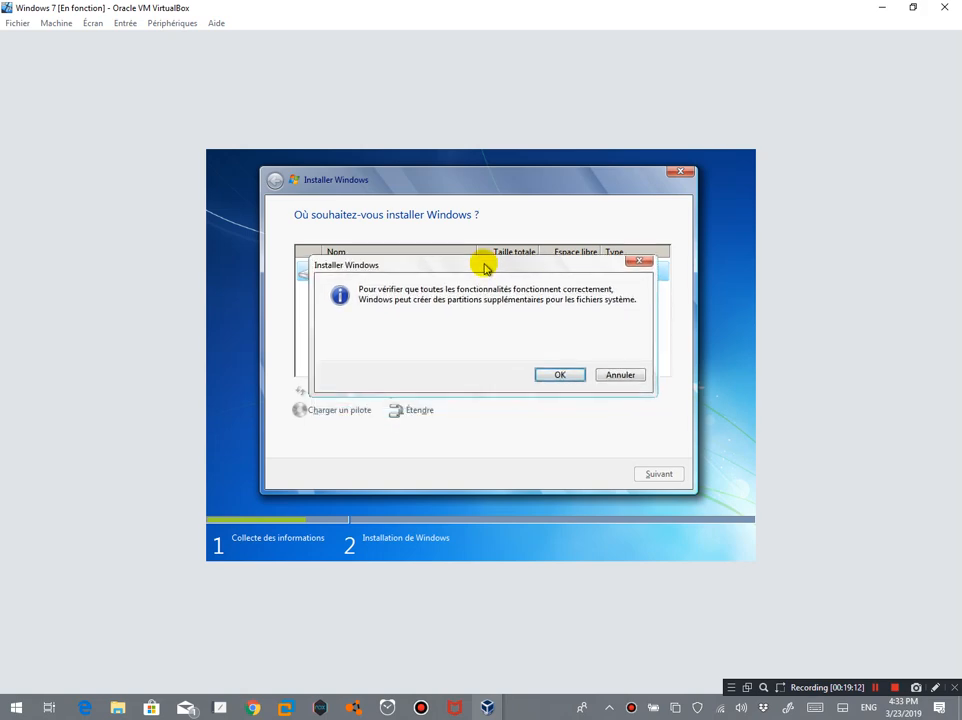
left_click(560, 375)
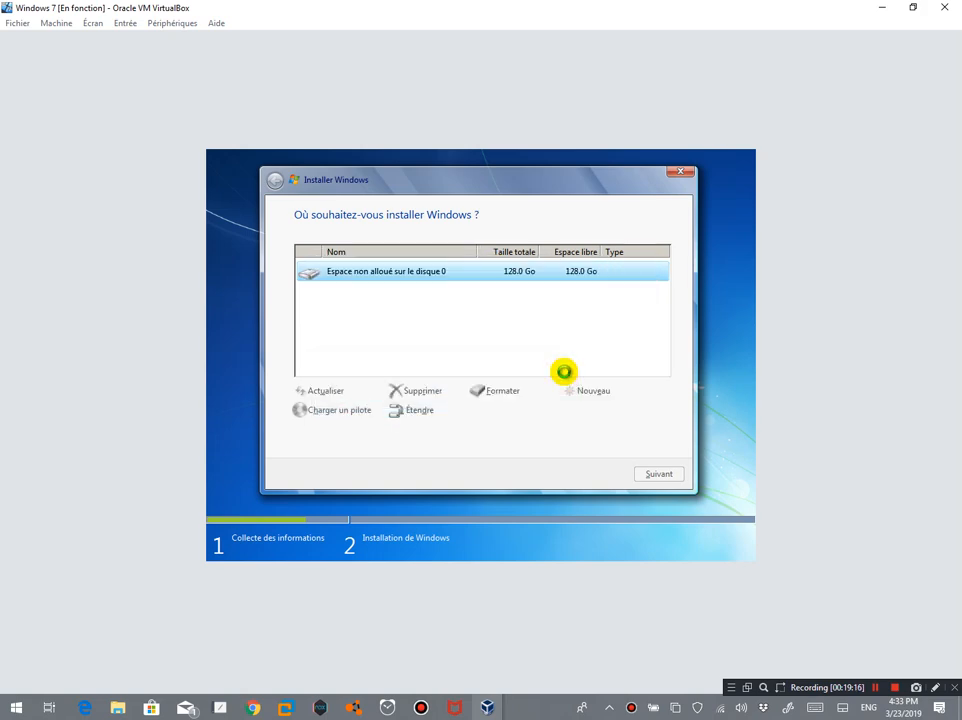
Select Disque 0 Partition 2 as the installation target and begin installing Windows on it.
left_click(491, 271)
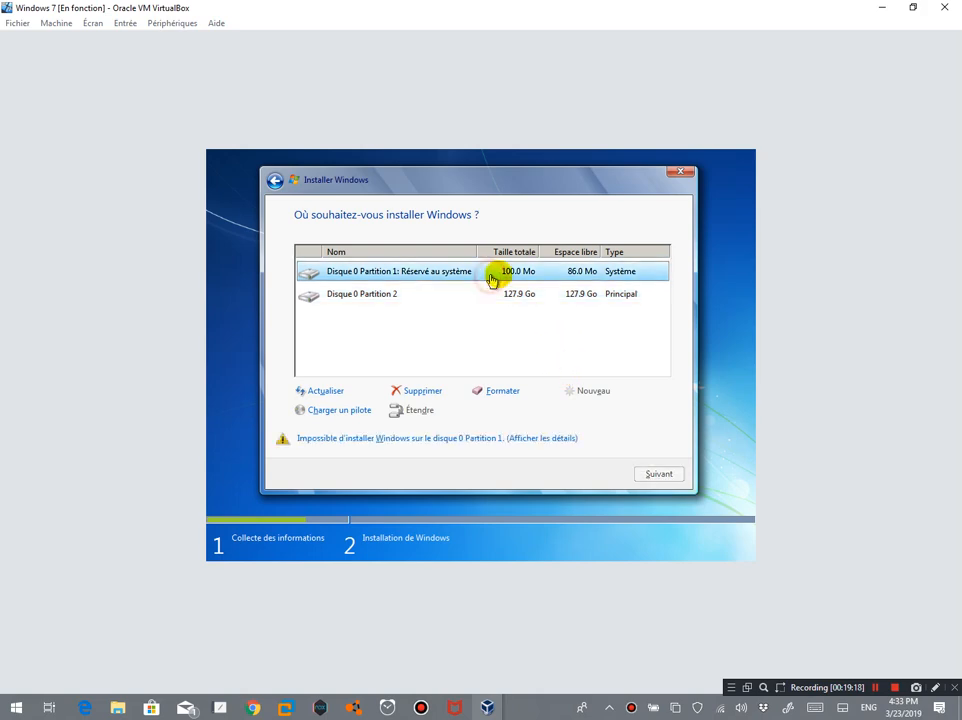
left_click(485, 296)
left_click(490, 273)
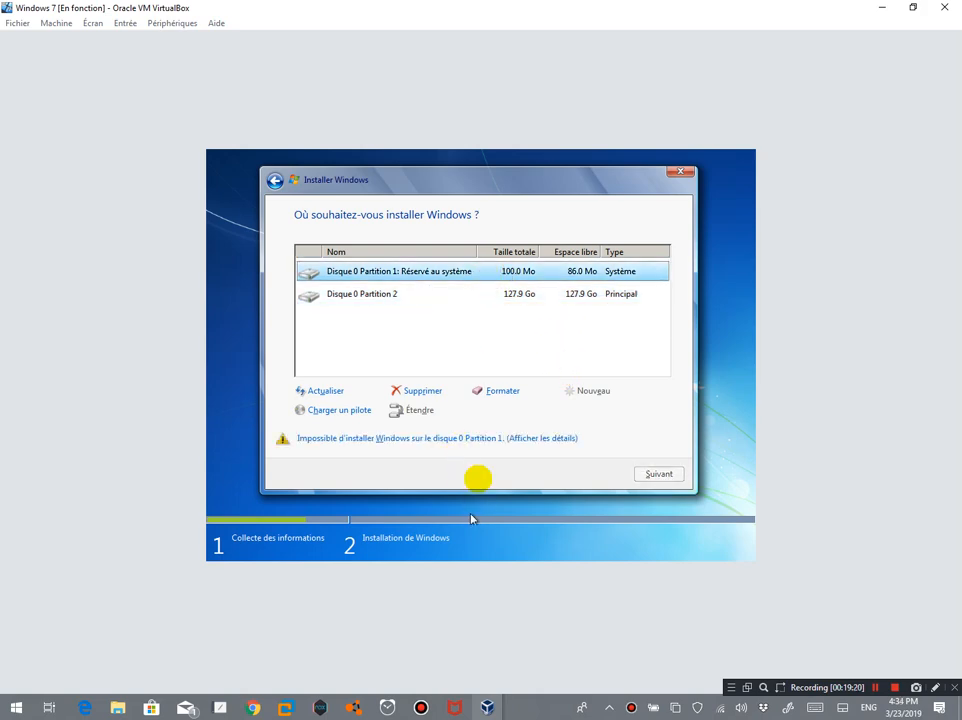
left_click(466, 426)
left_click(622, 410)
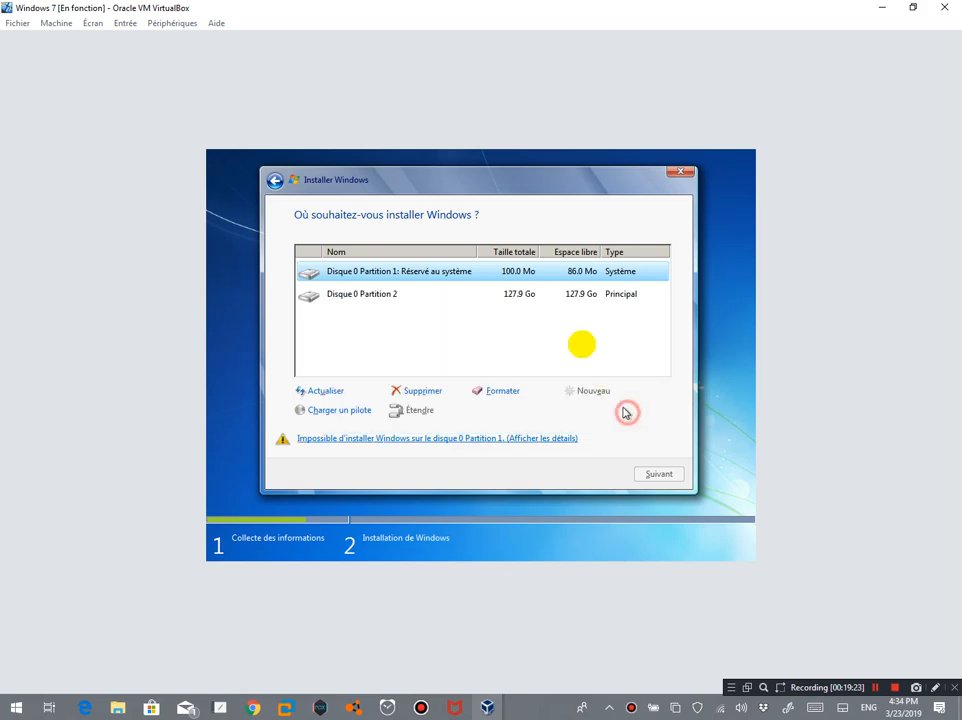
left_click(502, 294)
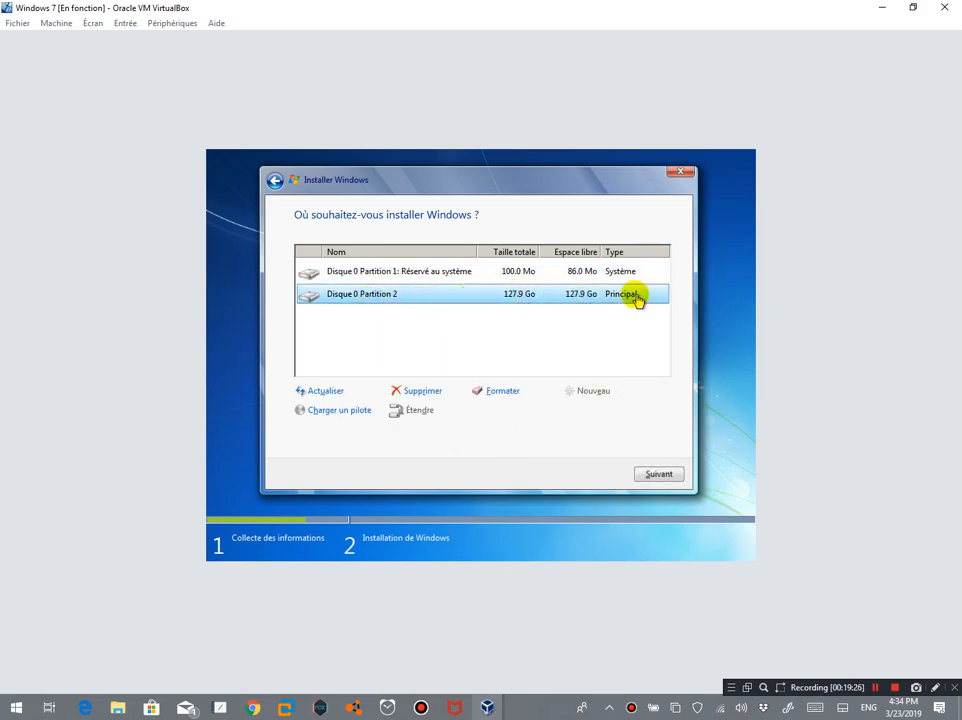
left_click(665, 478)
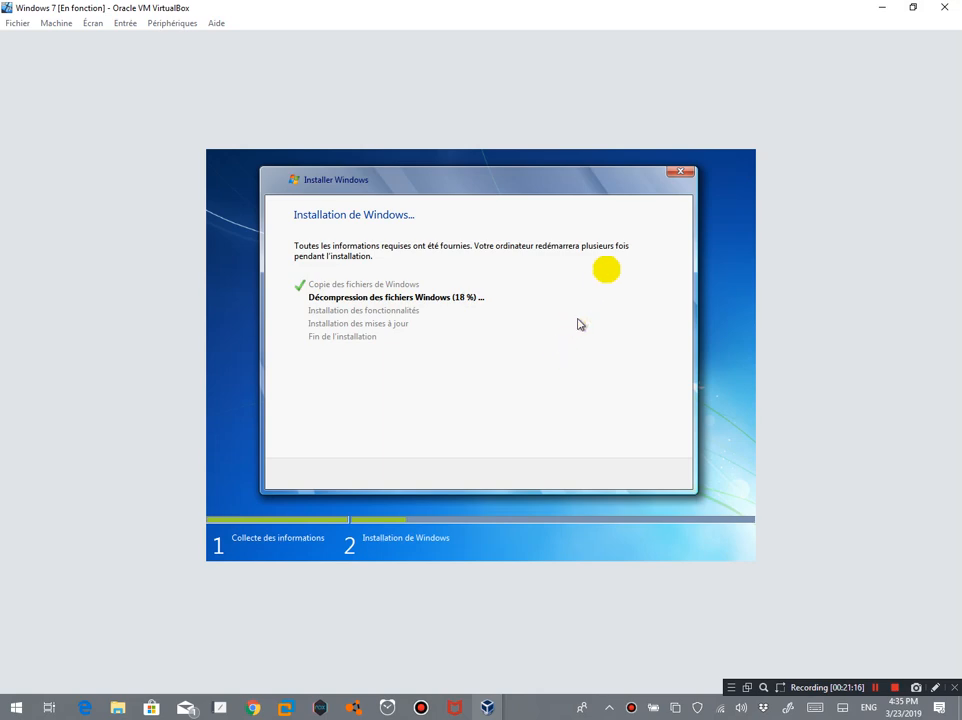
Attempt to close the running Windows installer and decline to cancel the installation.
left_click(680, 171)
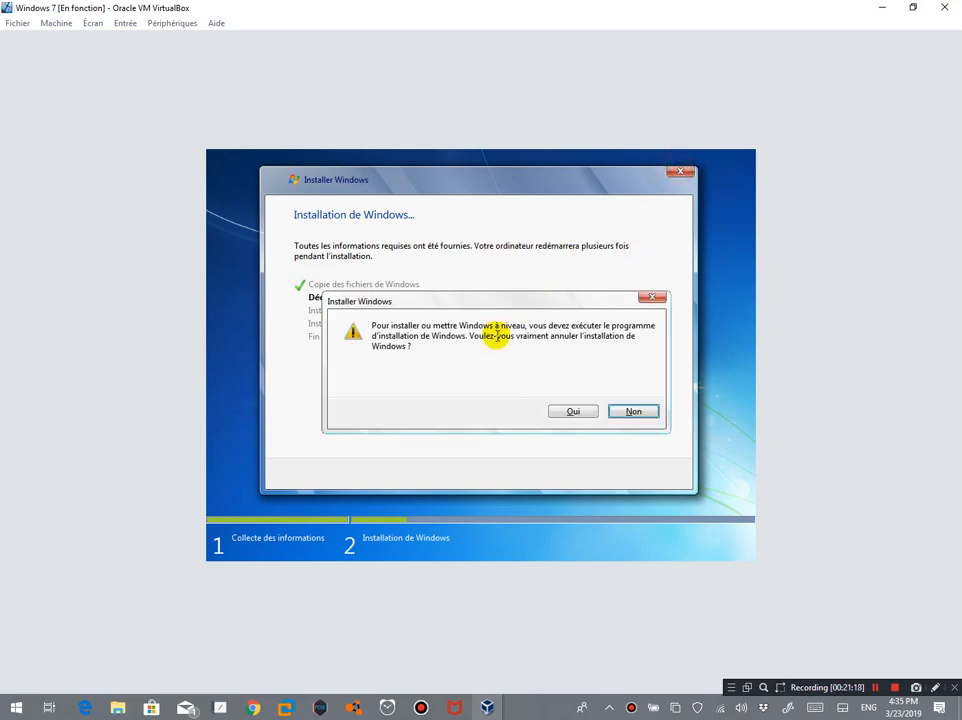
left_click(636, 411)
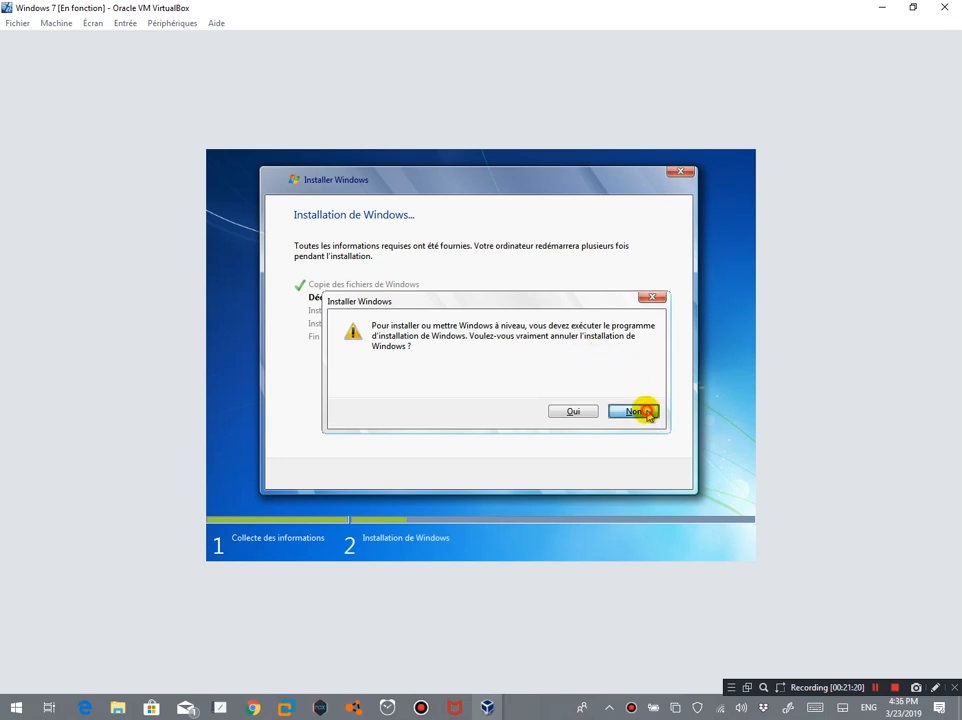